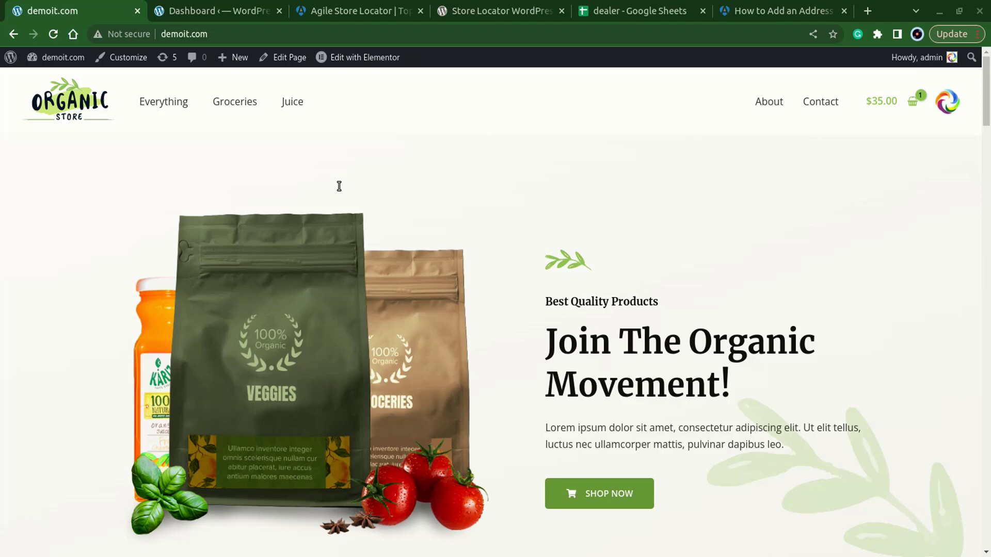
Step: Go to the Store Locator WordPress plugin page on wordpress.org and scroll to its description
click(339, 11)
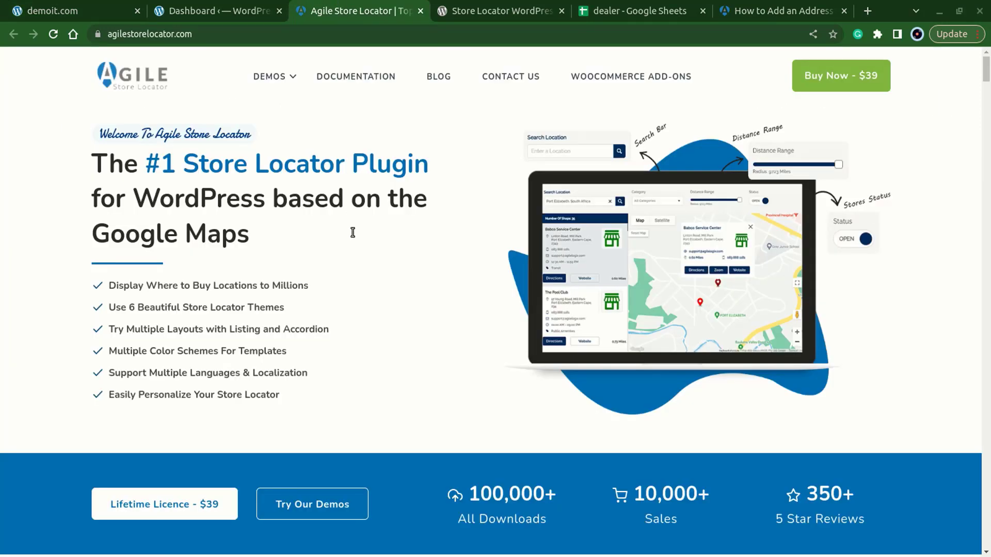
click(495, 7)
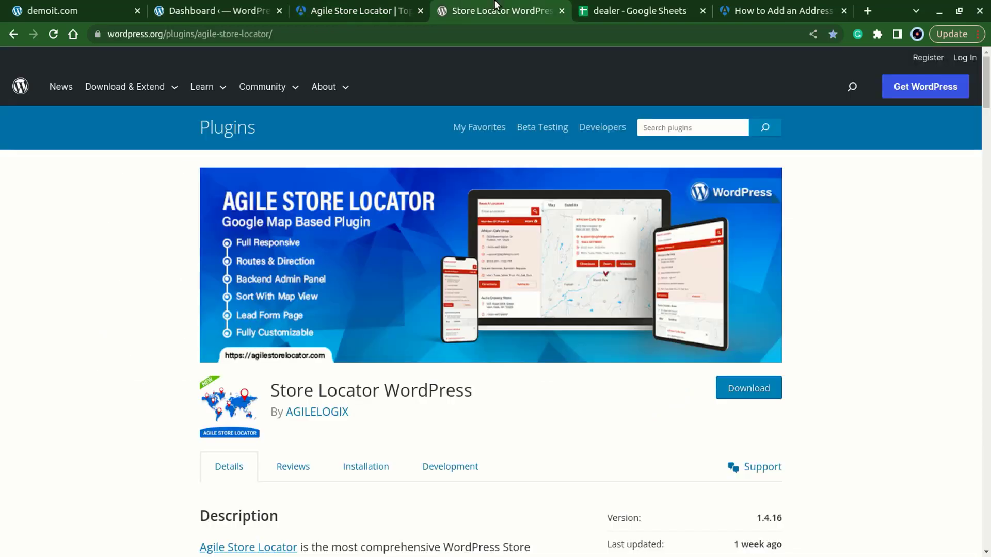
scroll(432, 324, down, 5)
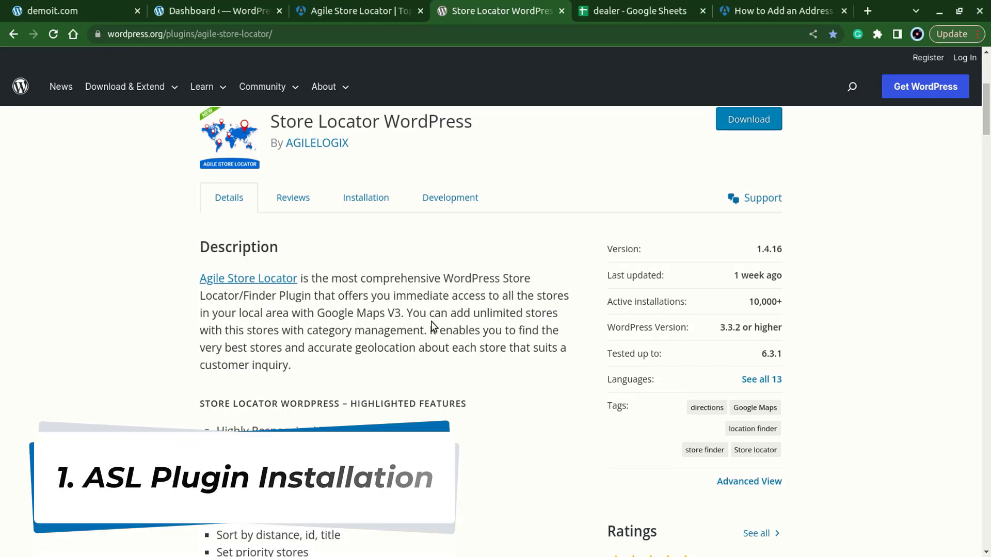
Step: Upload agile-store-locator.zip as a new plugin, install it and activate it
click(215, 6)
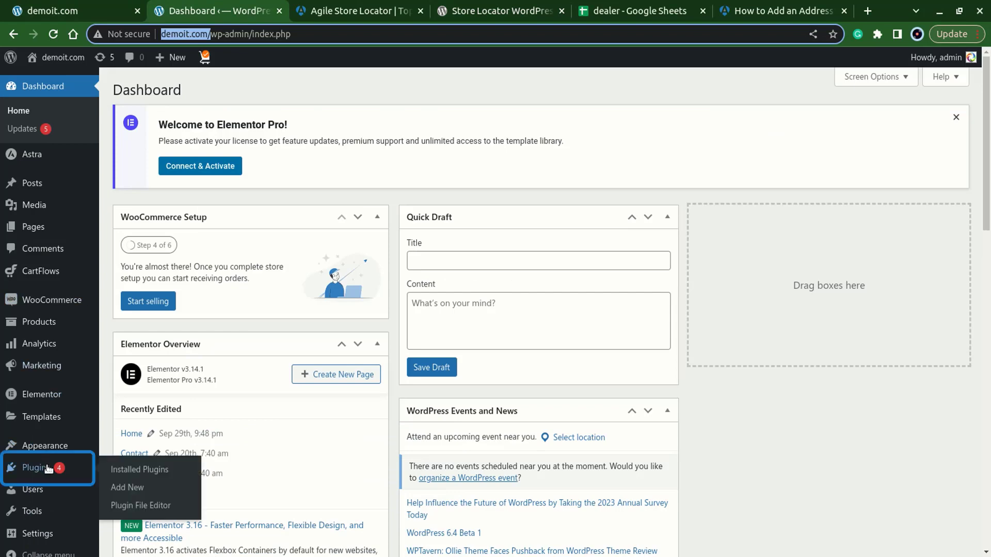
click(170, 493)
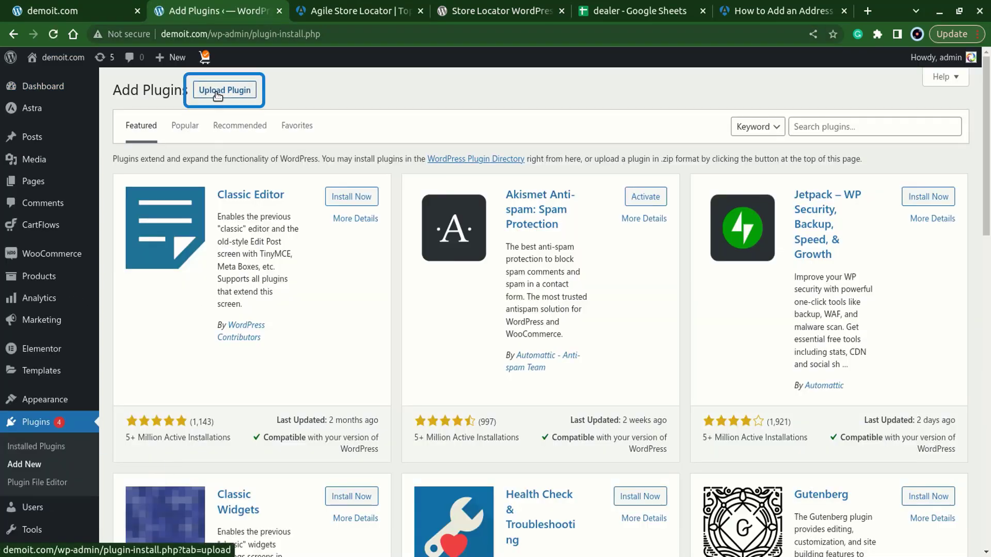
click(219, 92)
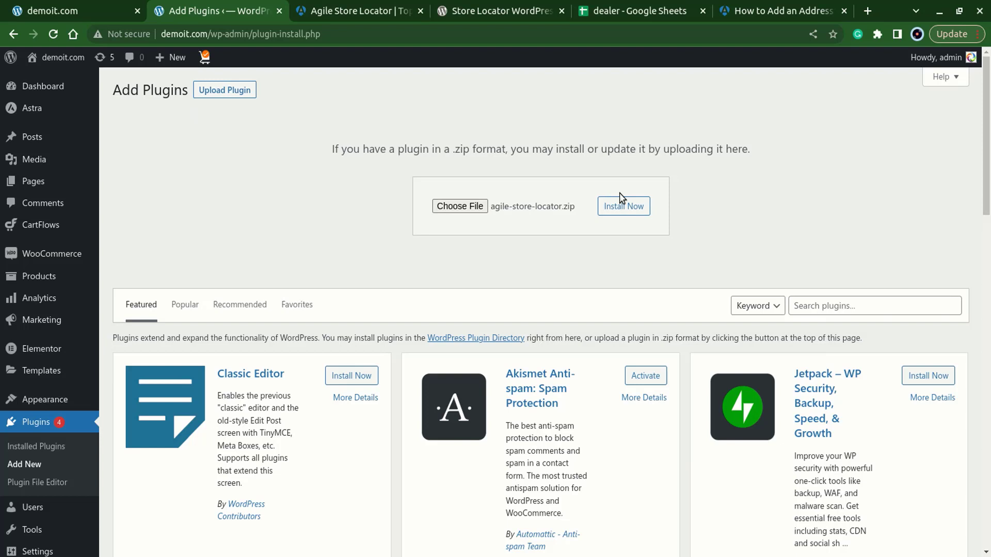
click(622, 205)
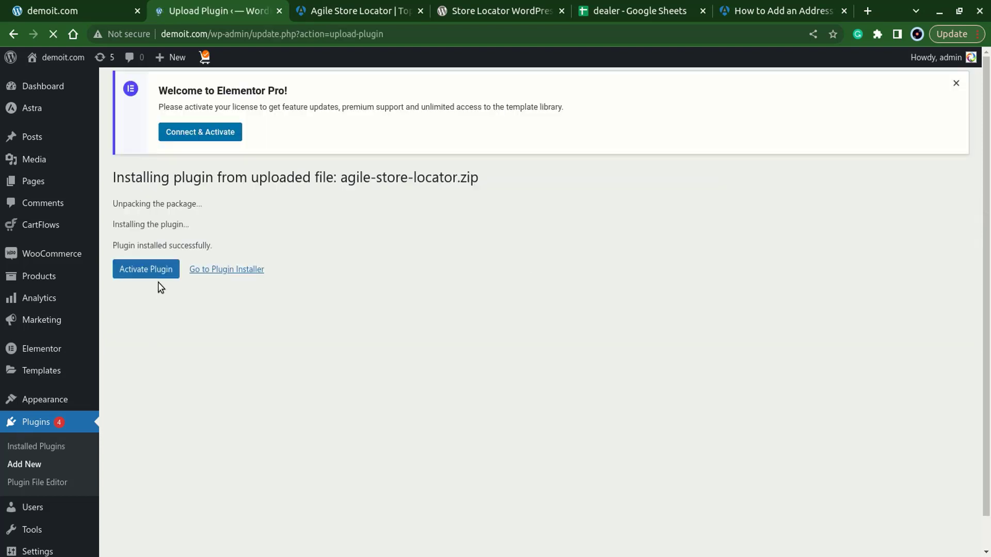
click(157, 274)
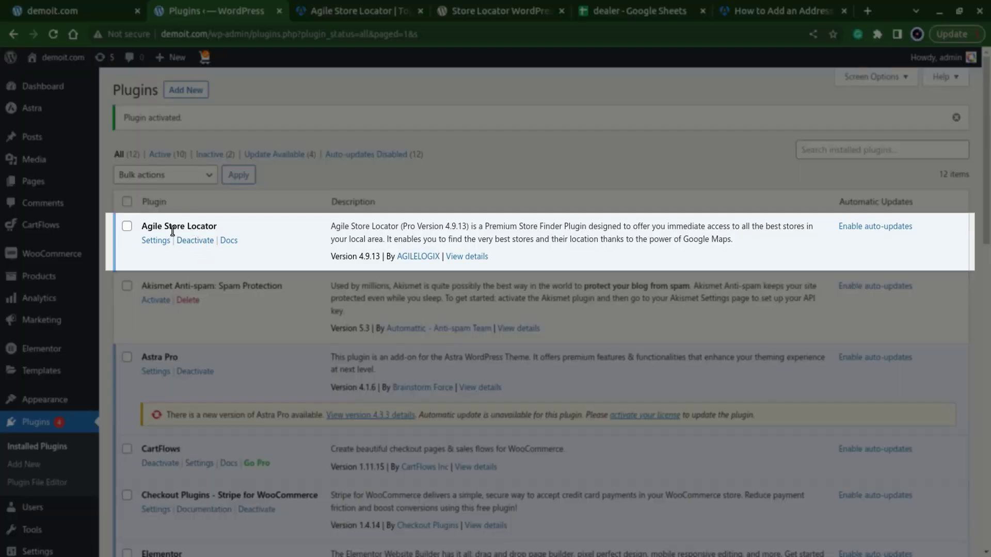
Step: Look over the Agile Store Locator plugin's admin menu options
scroll(90, 487, down, 5)
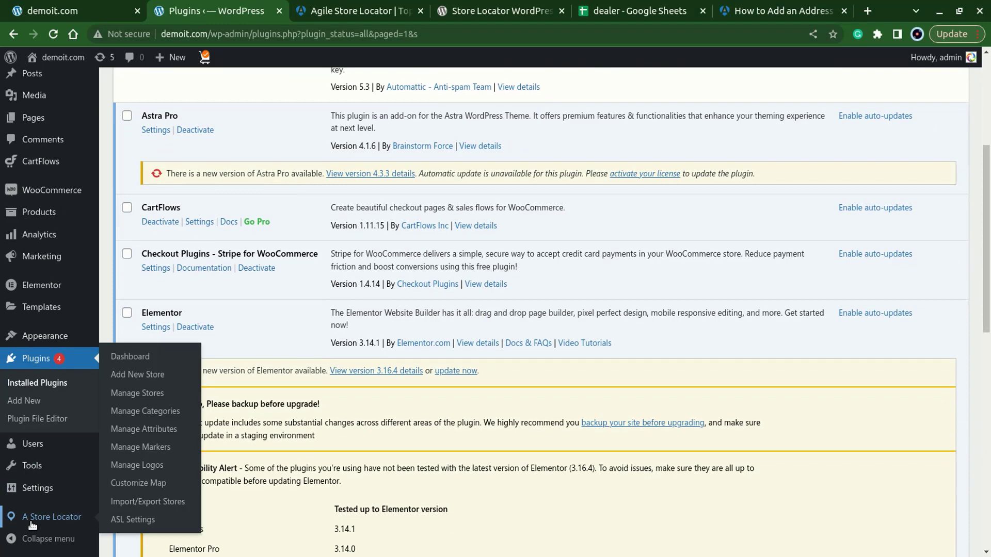
click(61, 519)
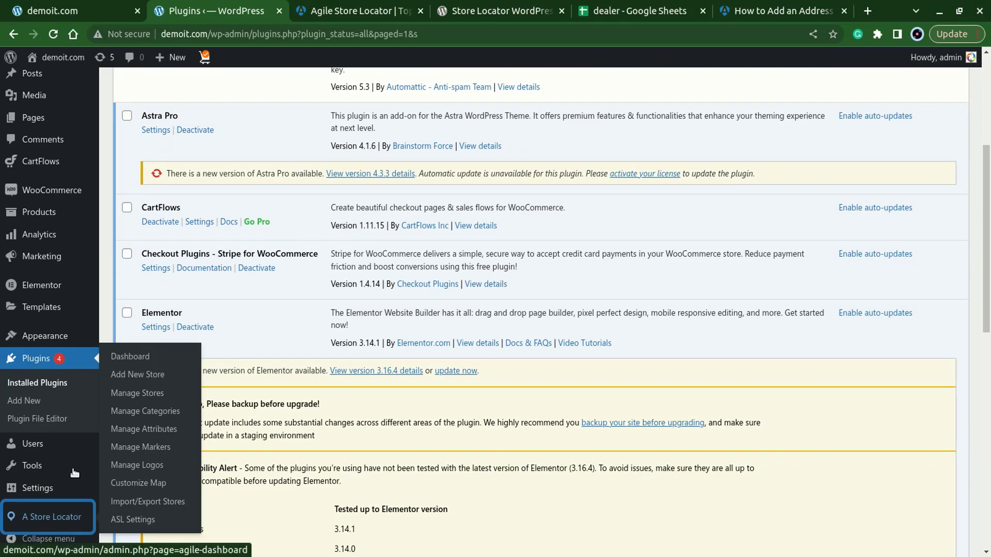
scroll(171, 199, up, 5)
mouse_move(49, 183)
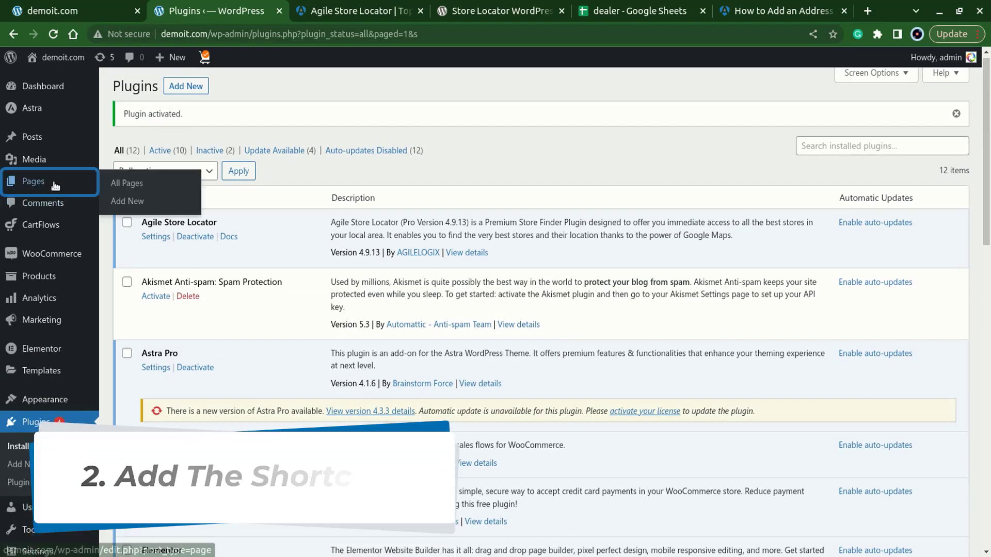
Step: Create a new page titled 'Dealer Locator' containing the [ASL_STORELOCATOR] shortcode
click(154, 201)
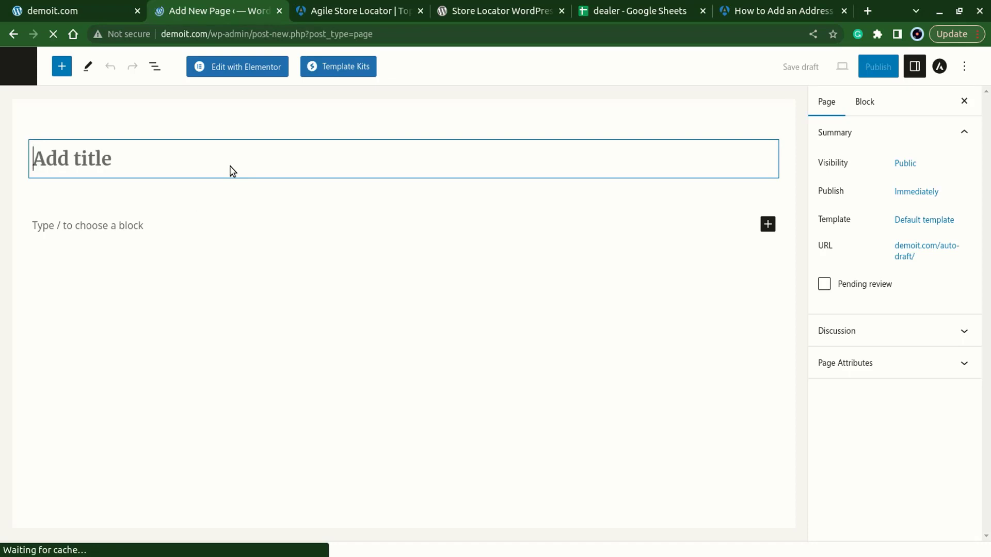
text(Dealer Locato)
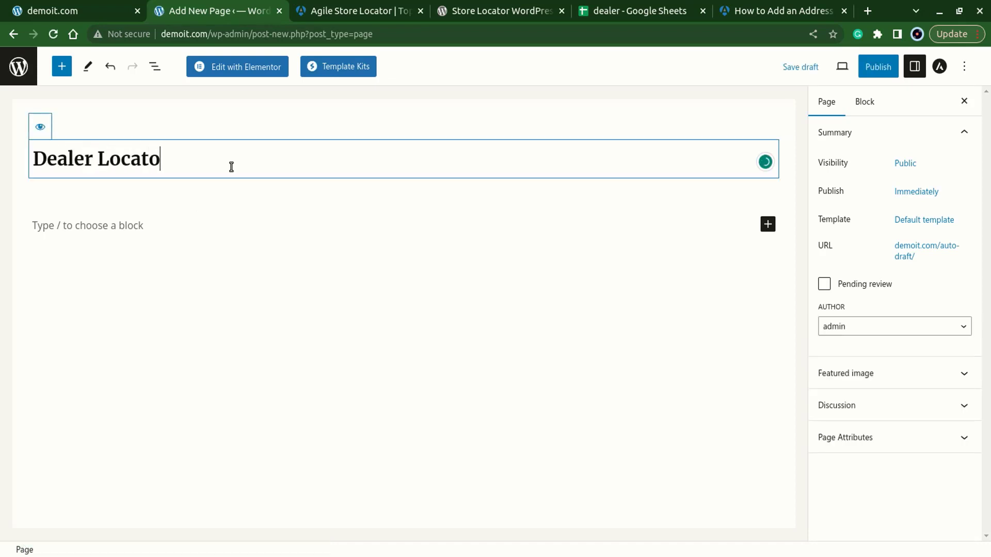
text(r)
click(189, 240)
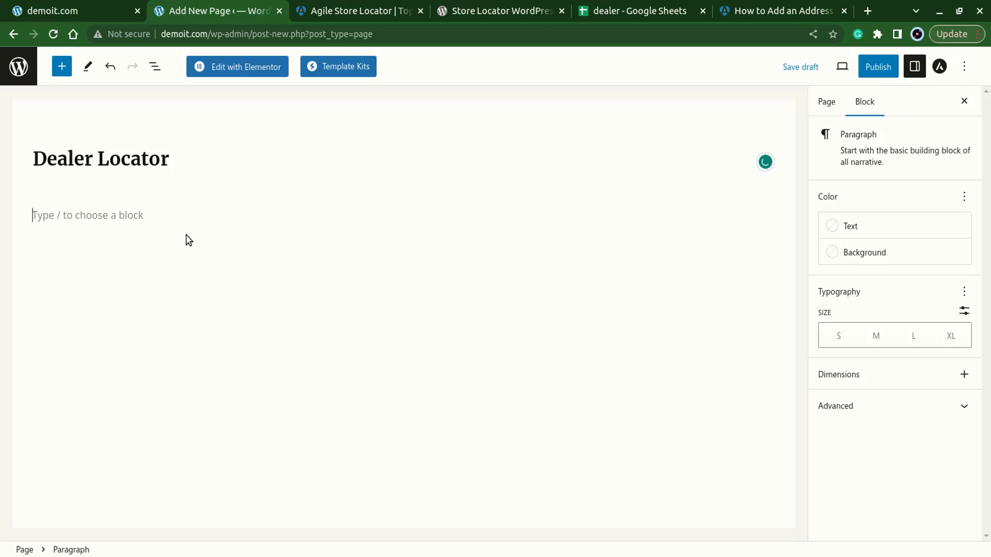
text([ASL)
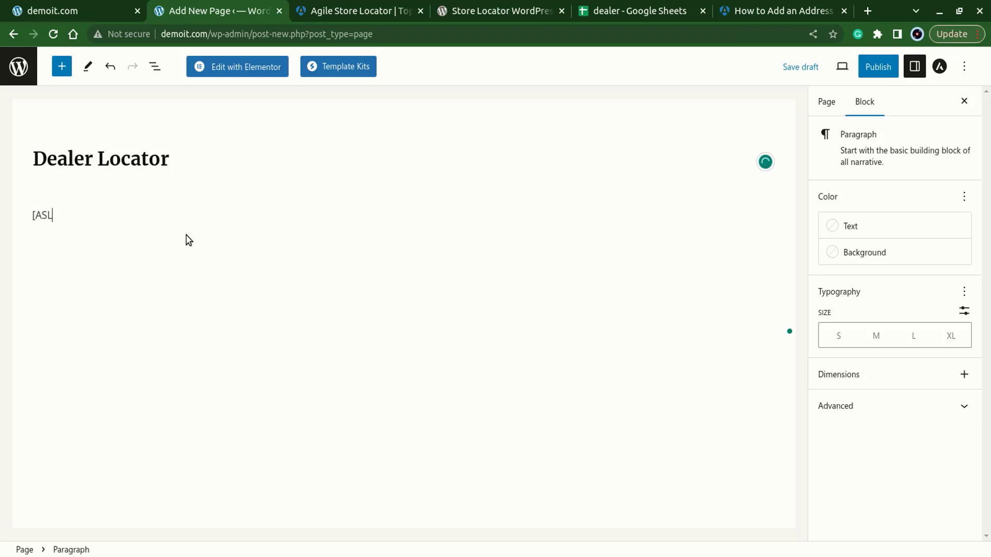
text(_STORELOCAT)
key(BackSpace)
text(ATOR])
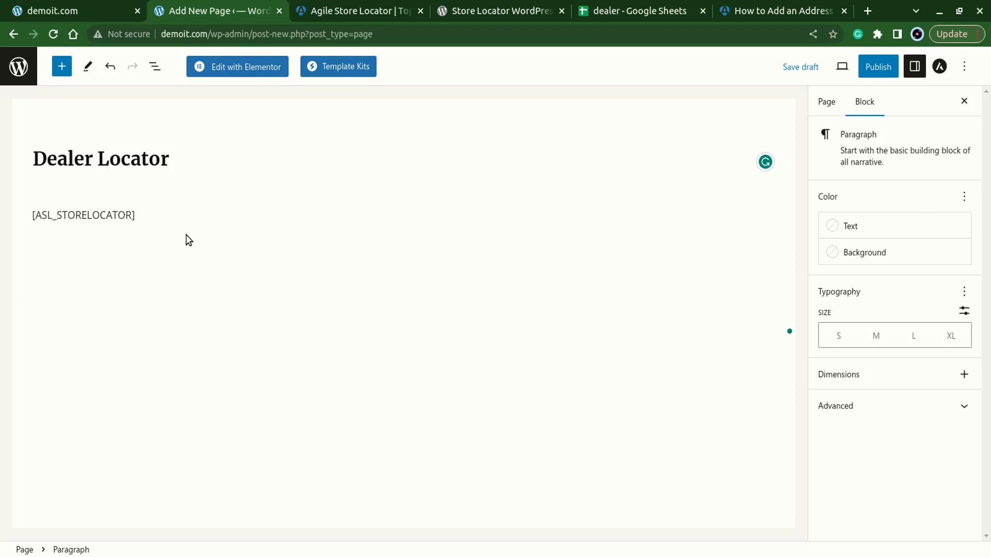
Step: Publish the Dealer Locator page and view it on the live site
click(878, 66)
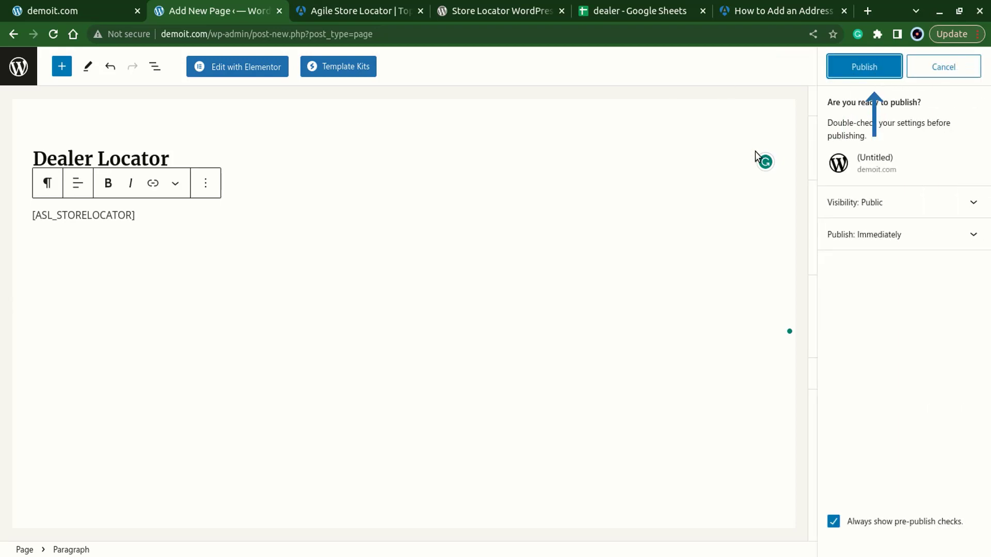
click(851, 70)
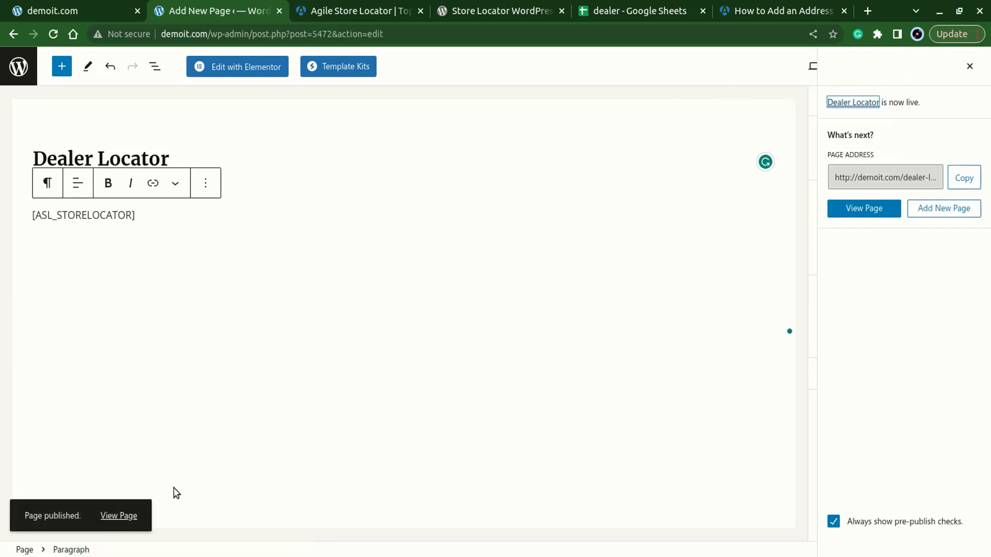
click(120, 515)
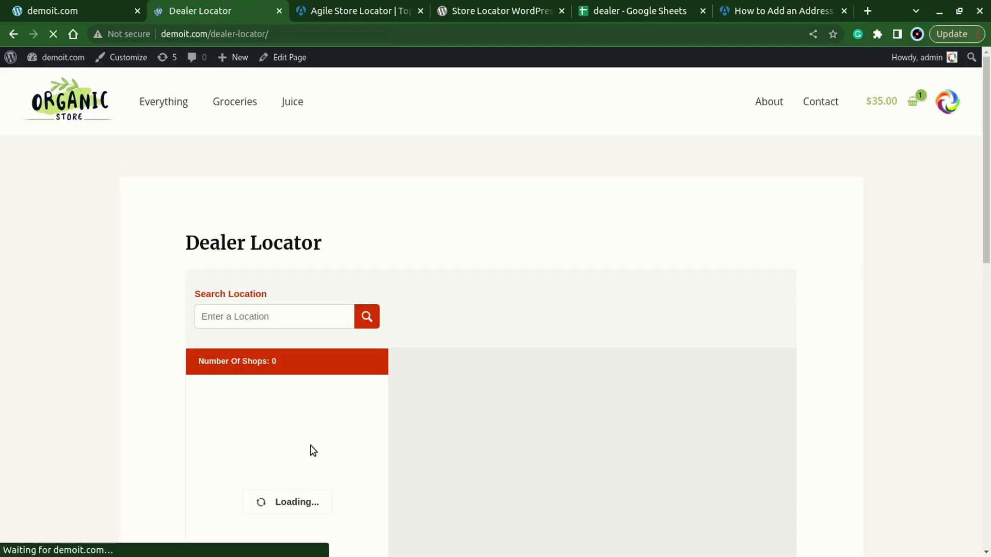
Step: Scroll through the live page's 27-shop listing, then go back to the demoit.com homepage tab
scroll(148, 413, down, 5)
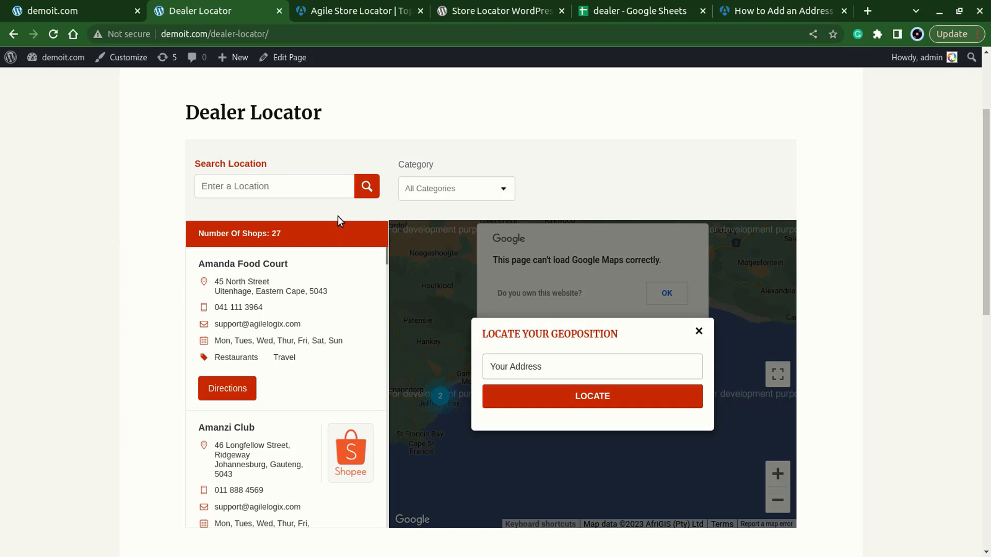
scroll(338, 216, down, 1)
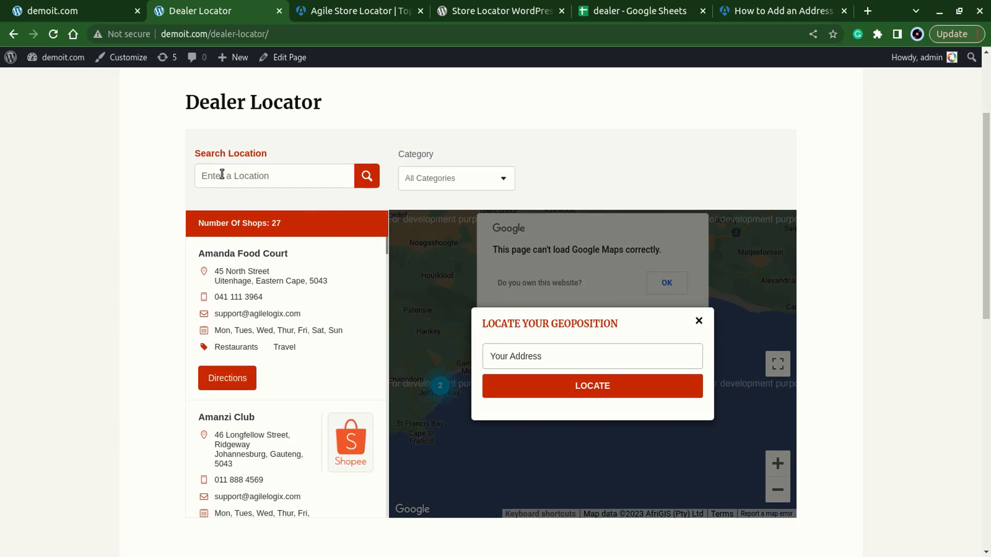
mouse_move(95, 5)
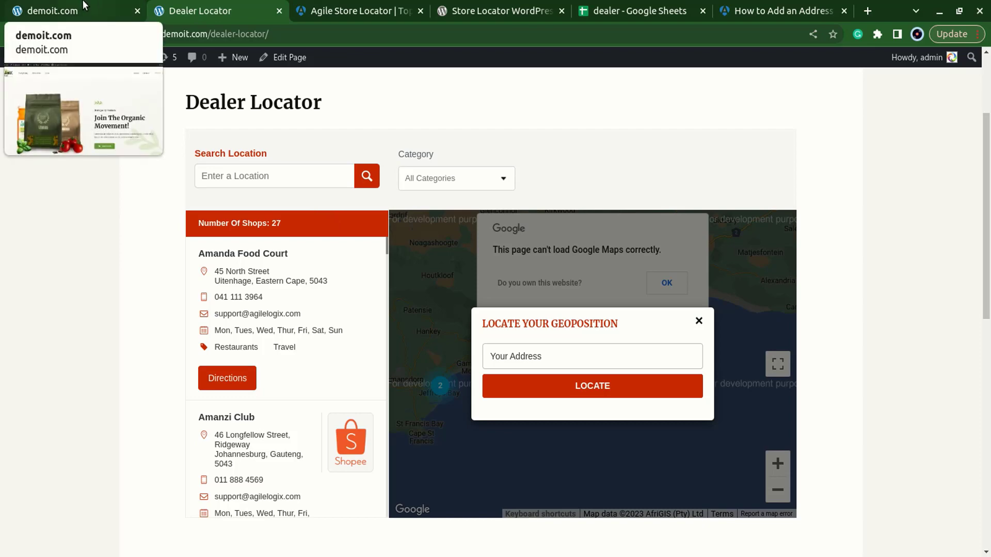
click(95, 6)
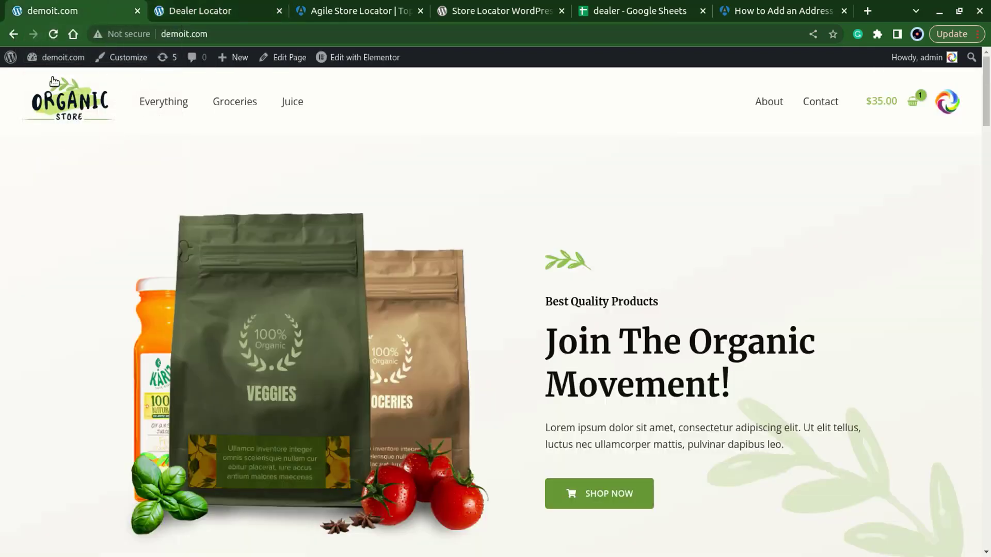
Step: Open the site admin in a new tab and go to the store locator's ASL Settings
middle_click(57, 57)
click(211, 6)
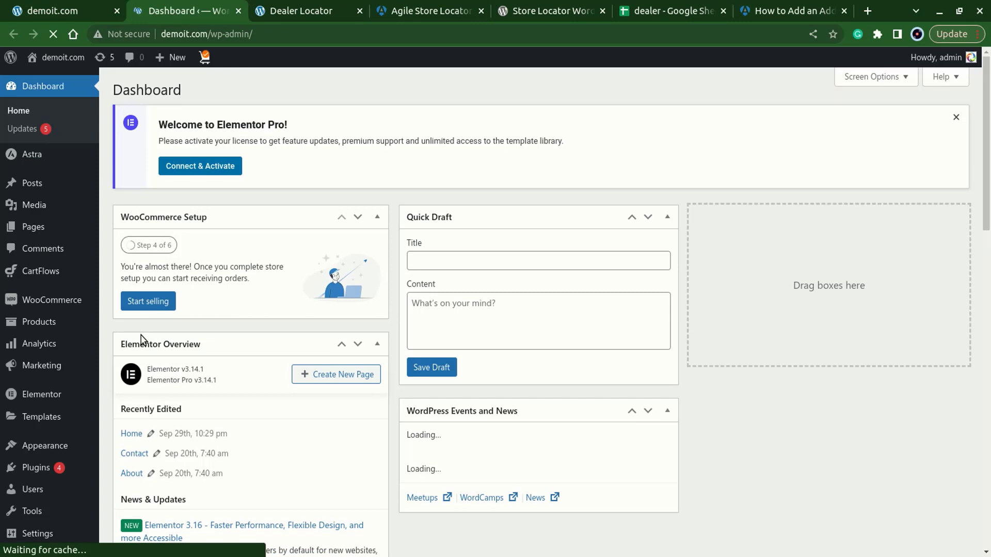
scroll(46, 362, down, 5)
scroll(42, 421, down, 2)
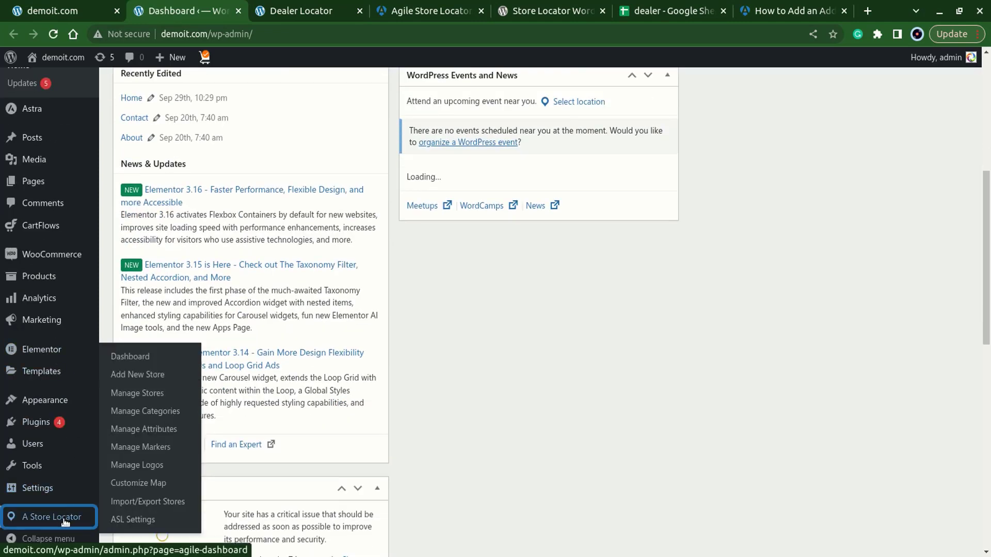
click(133, 519)
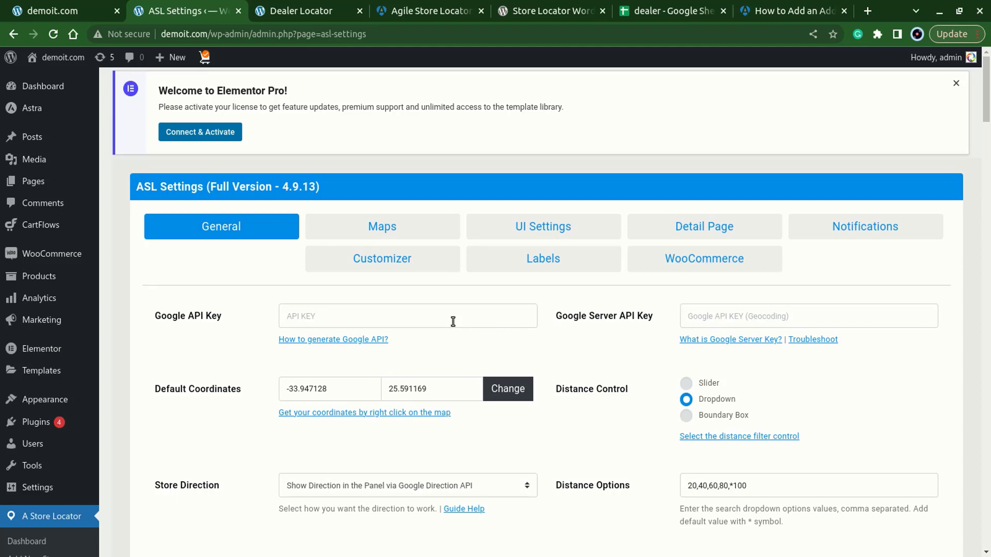
Step: Paste the Google API key and Google Server API key into General settings and save
scroll(453, 321, down, 2)
scroll(454, 322, up, 2)
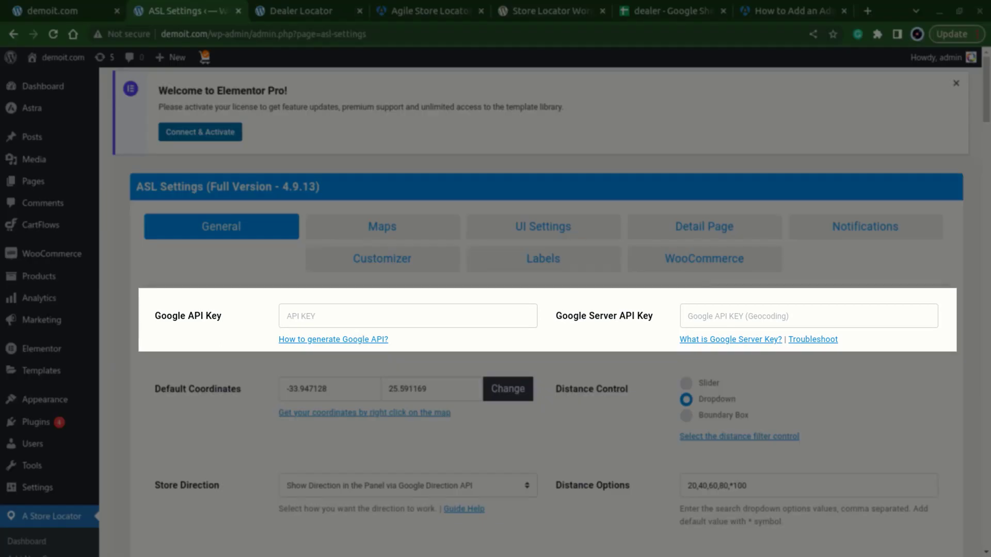
click(413, 316)
key(ctrl+v)
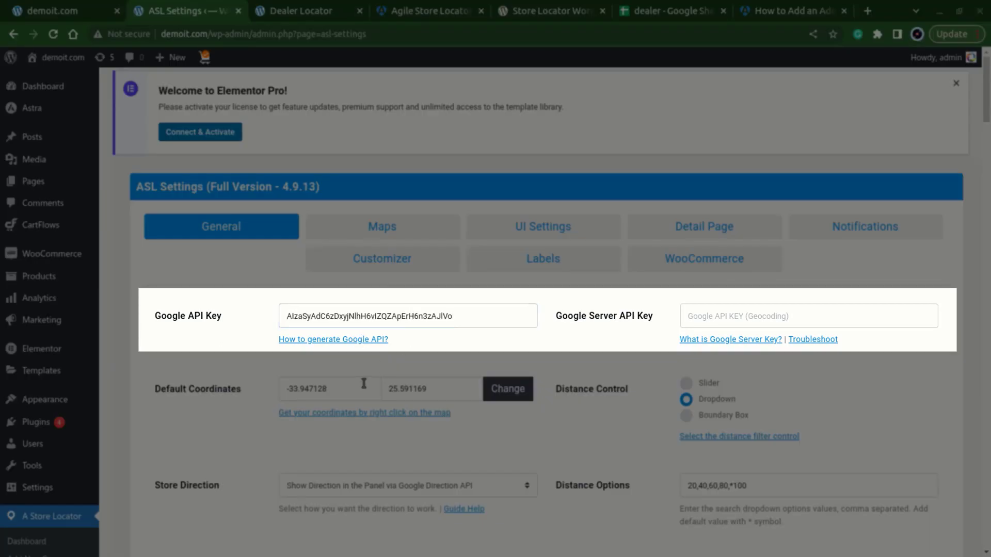
click(758, 315)
key(ctrl+v)
scroll(757, 315, down, 2)
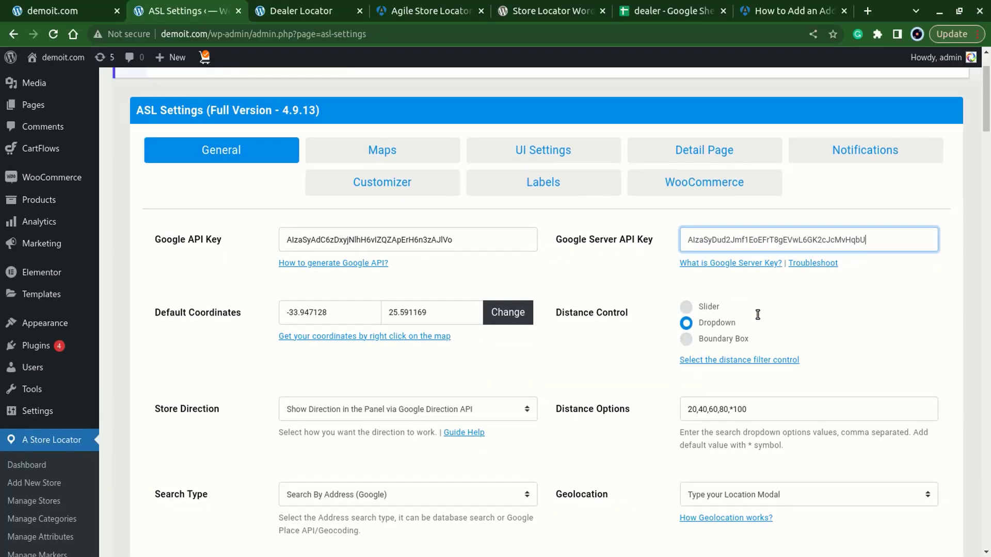
scroll(758, 315, down, 10)
scroll(757, 316, down, 15)
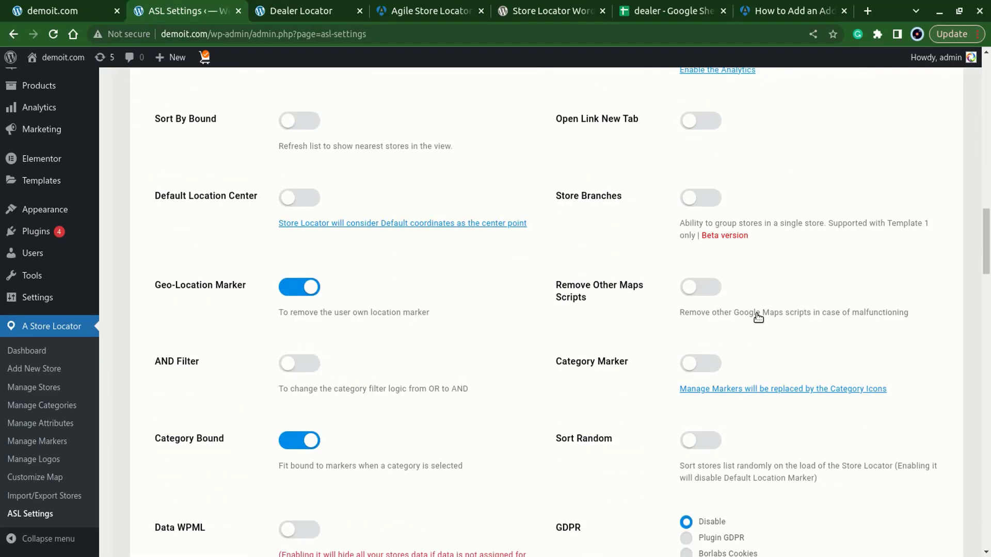
click(912, 451)
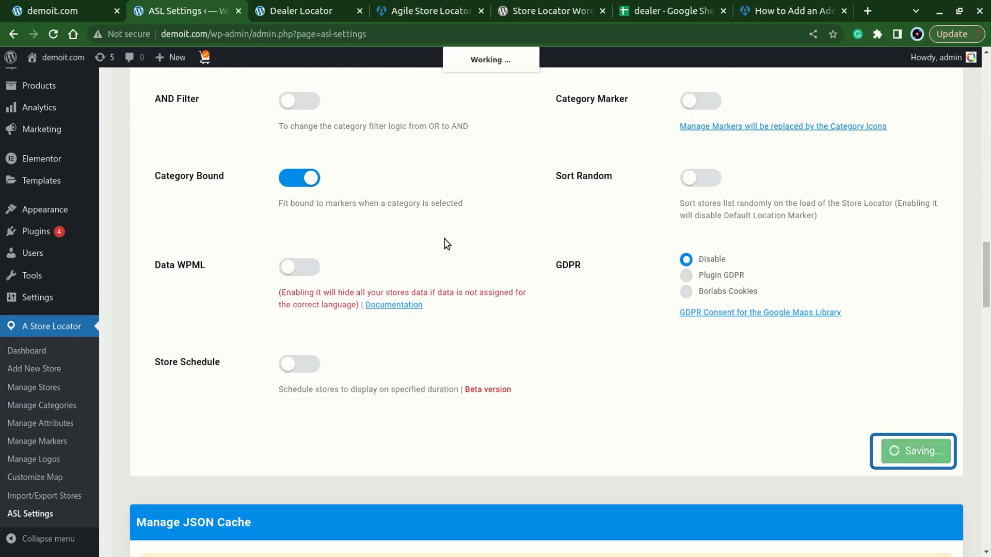
click(290, 2)
Step: Reload the Dealer Locator page with F5 so the Google map and 27-shop list appear
key(F5)
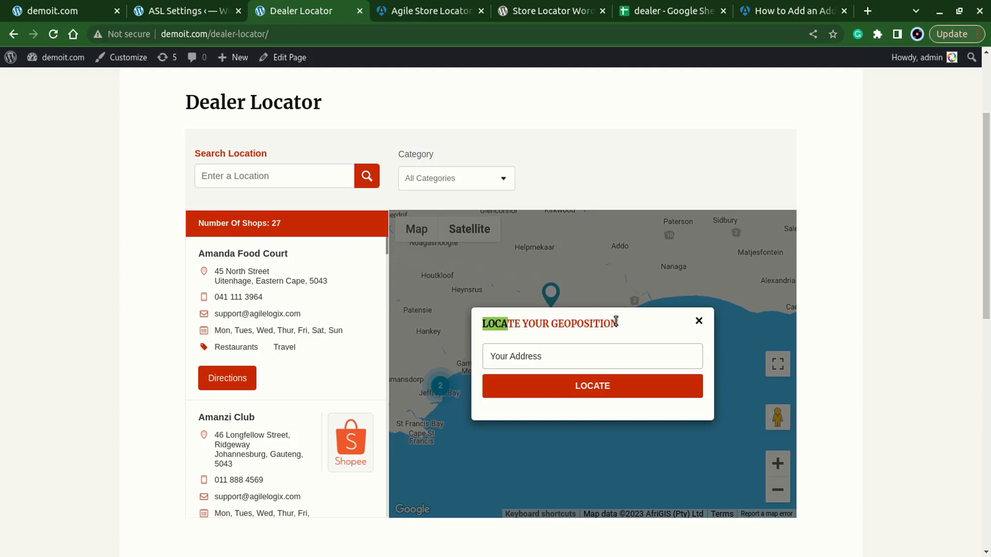
Step: Change the Geolocation setting from Type your Location Modal to Disable in ASL Settings
click(173, 8)
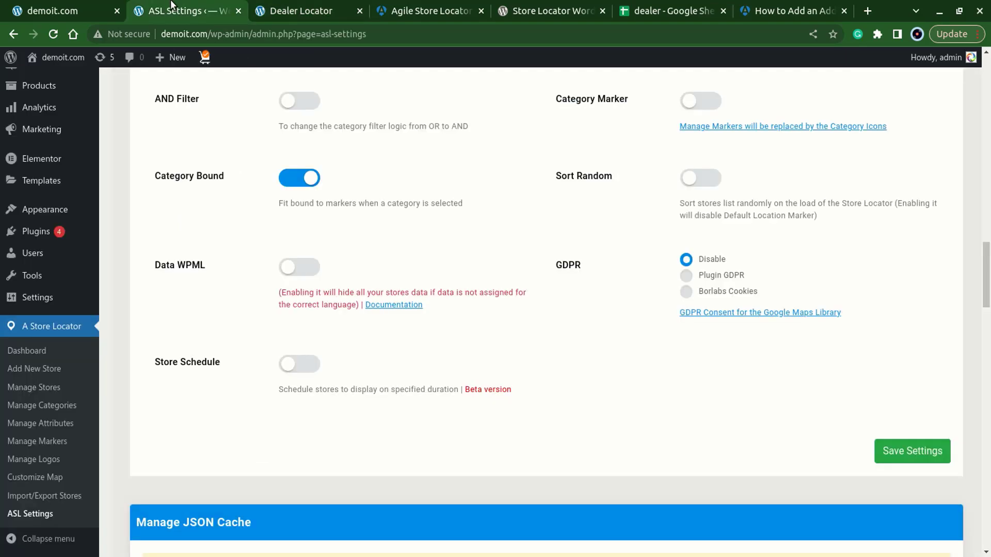
scroll(243, 122, up, 3)
scroll(244, 122, up, 20)
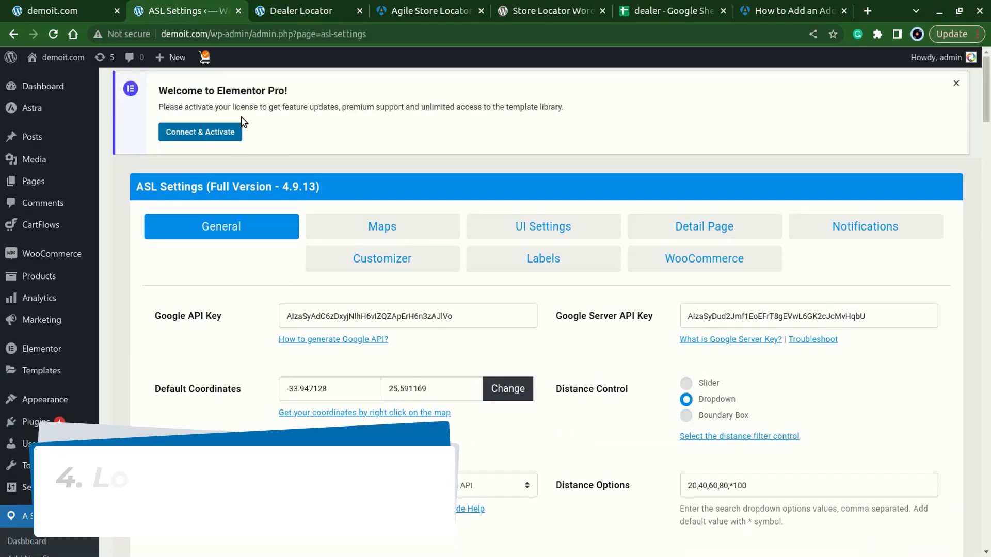
scroll(342, 276, down, 5)
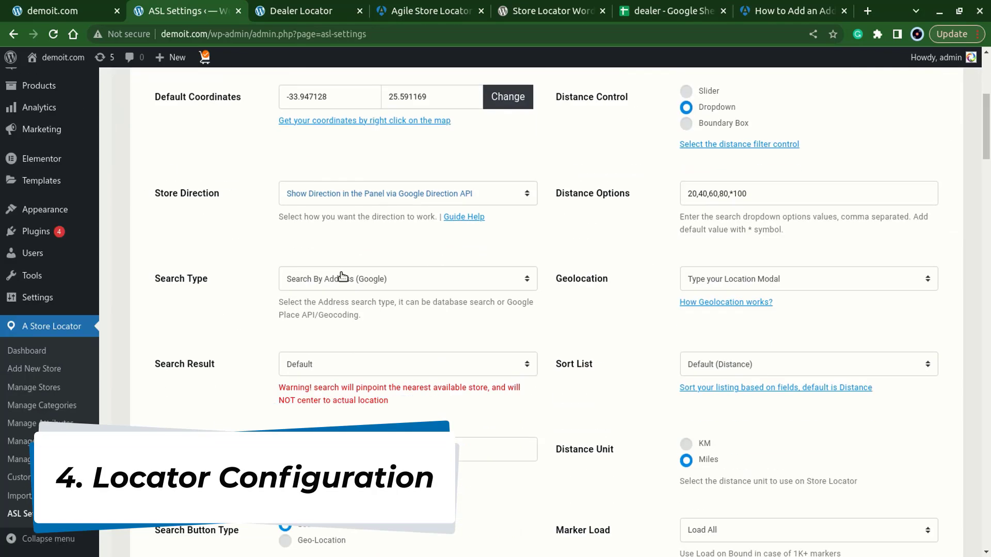
double_click(586, 279)
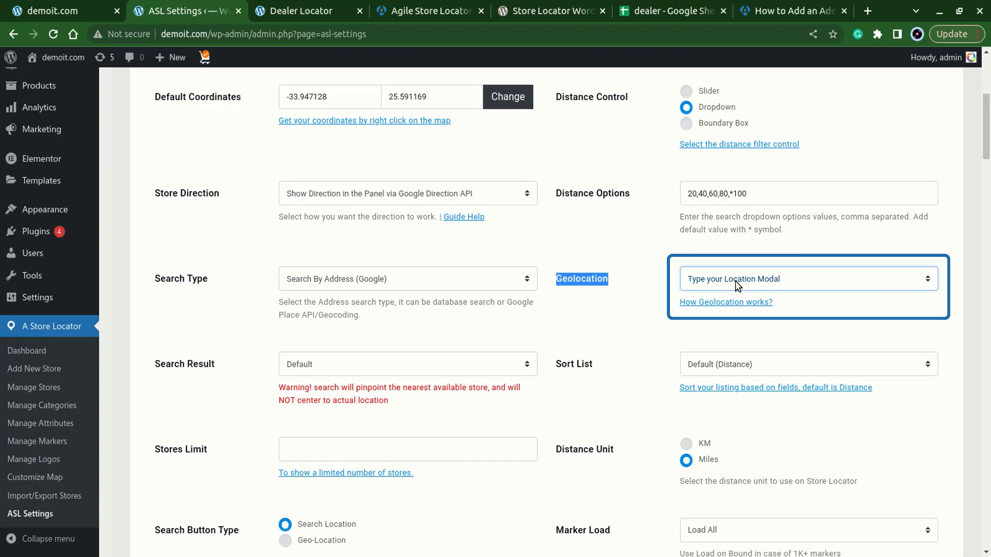
key(d)
click(585, 329)
scroll(524, 250, up, 4)
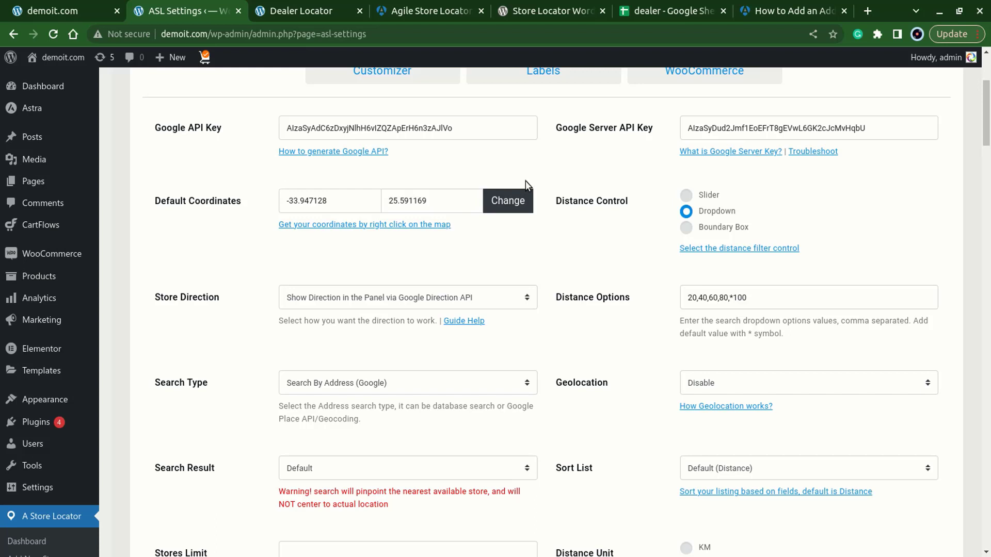
Step: In the default coordinates picker, search for and select New York, NY, USA
click(509, 202)
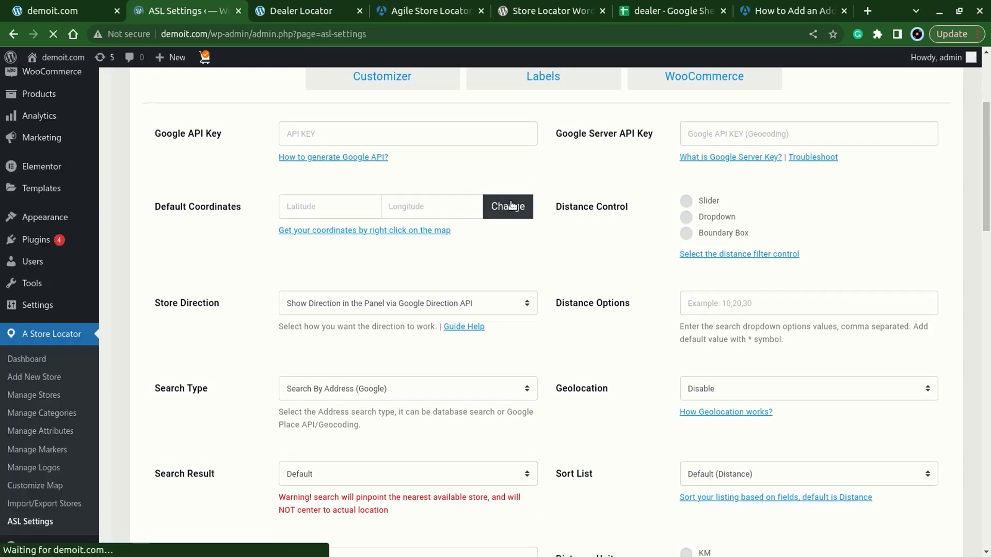
click(514, 207)
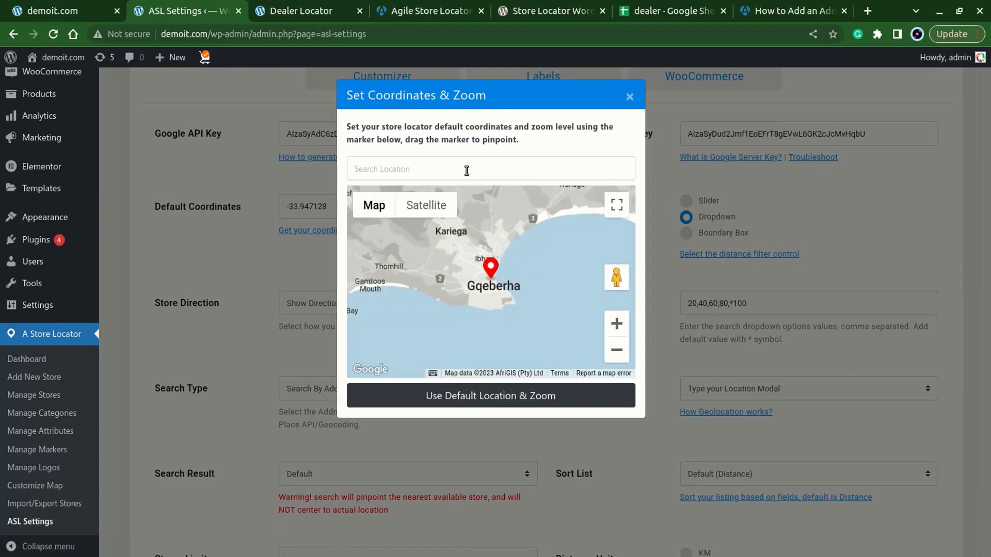
click(467, 171)
text(N)
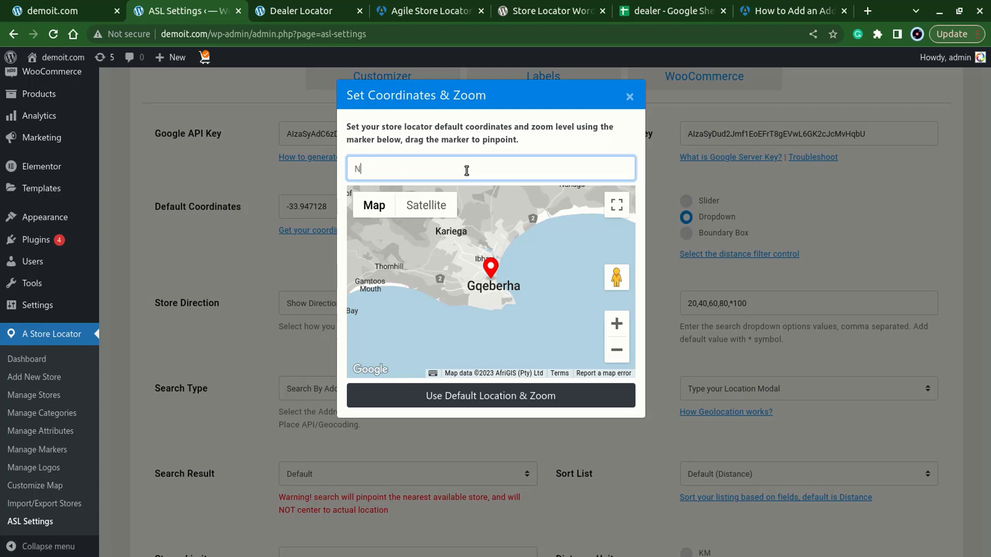
text(ew yor)
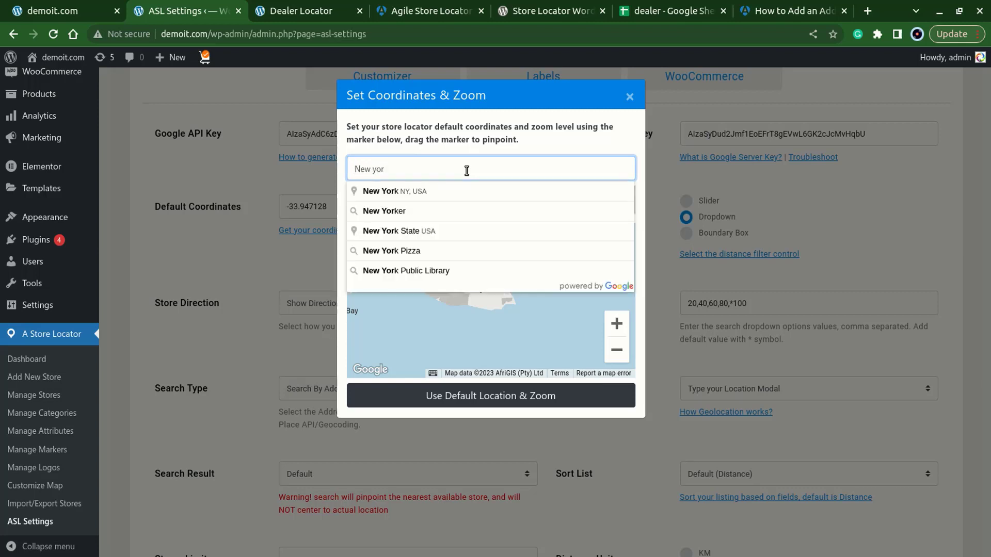
click(458, 195)
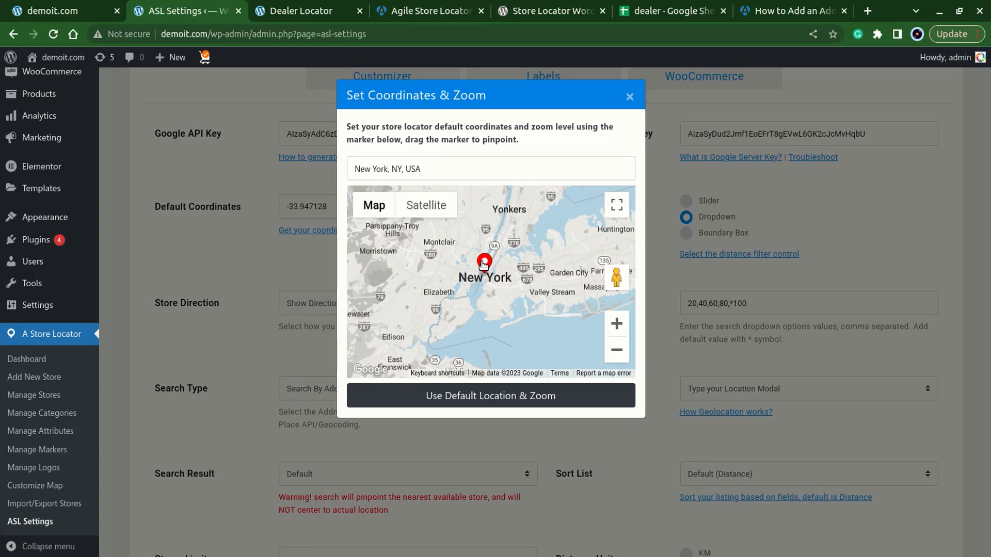
Step: Zoom out to the New York–Philadelphia region and apply it as the default location and zoom
click(617, 344)
click(616, 323)
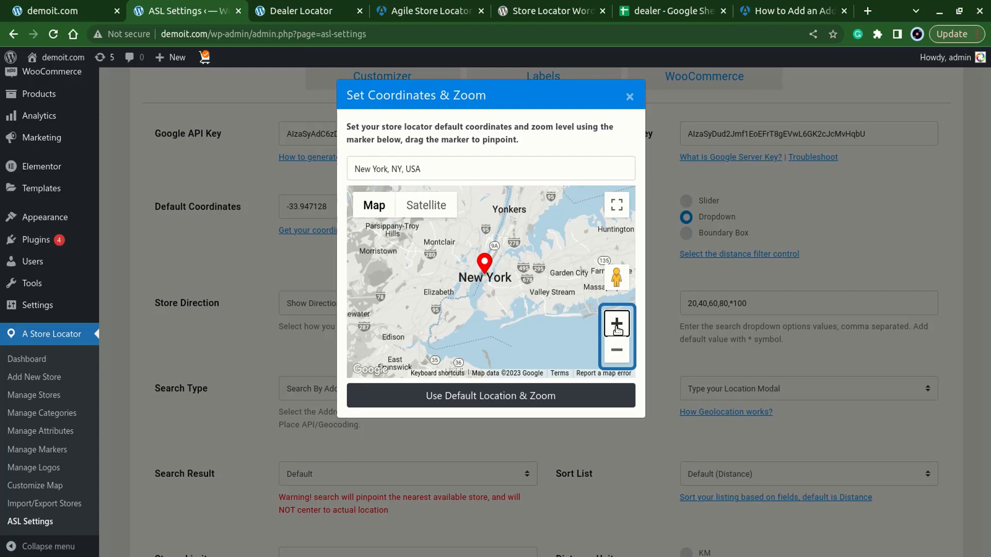
click(616, 351)
click(617, 351)
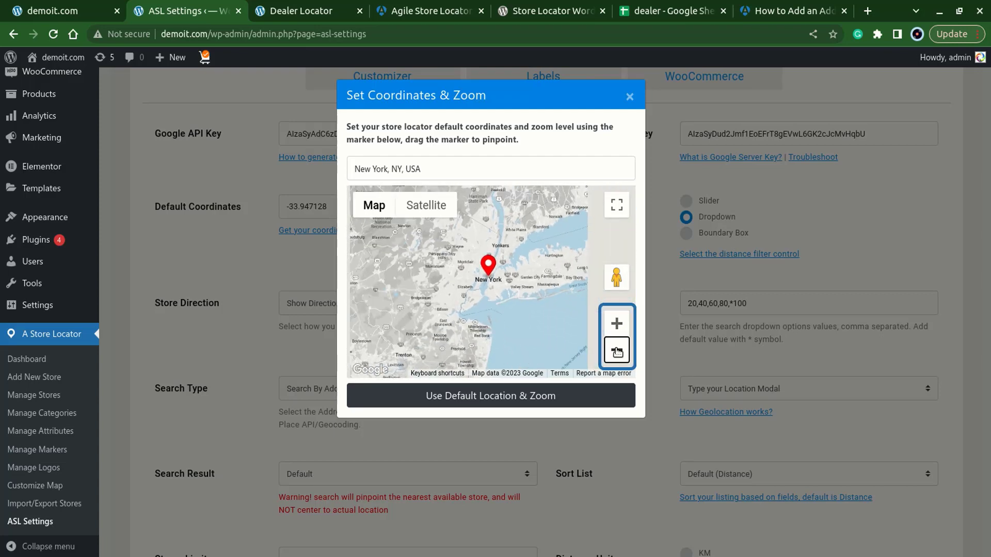
click(617, 351)
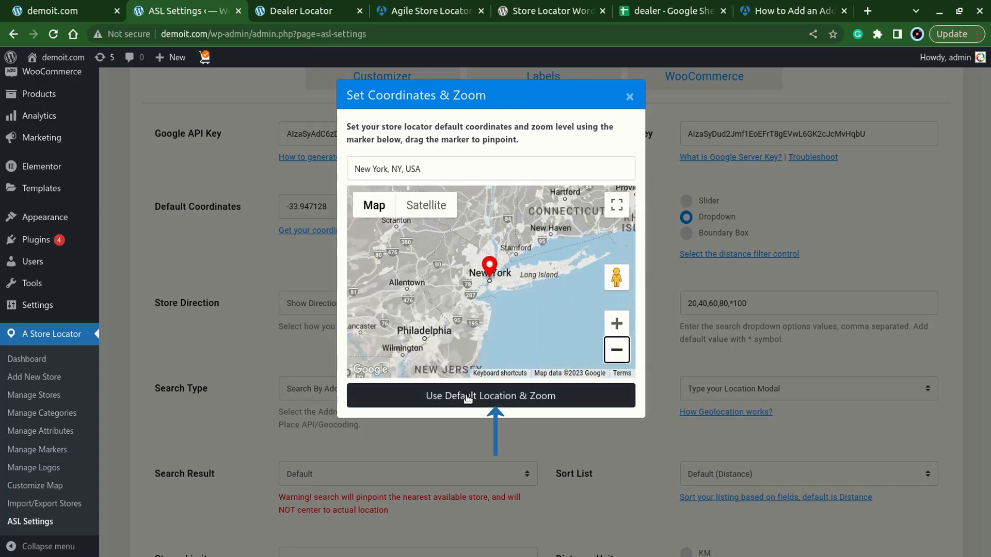
click(493, 396)
Step: Save the settings and reload the Dealer Locator page to confirm the map opens over New York
scroll(505, 441, down, 10)
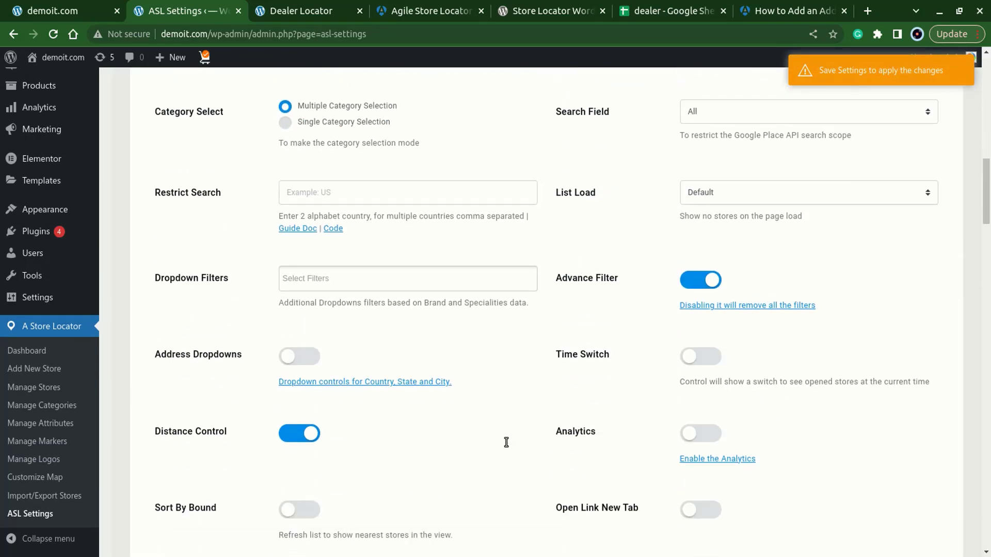
scroll(535, 451, down, 12)
click(911, 136)
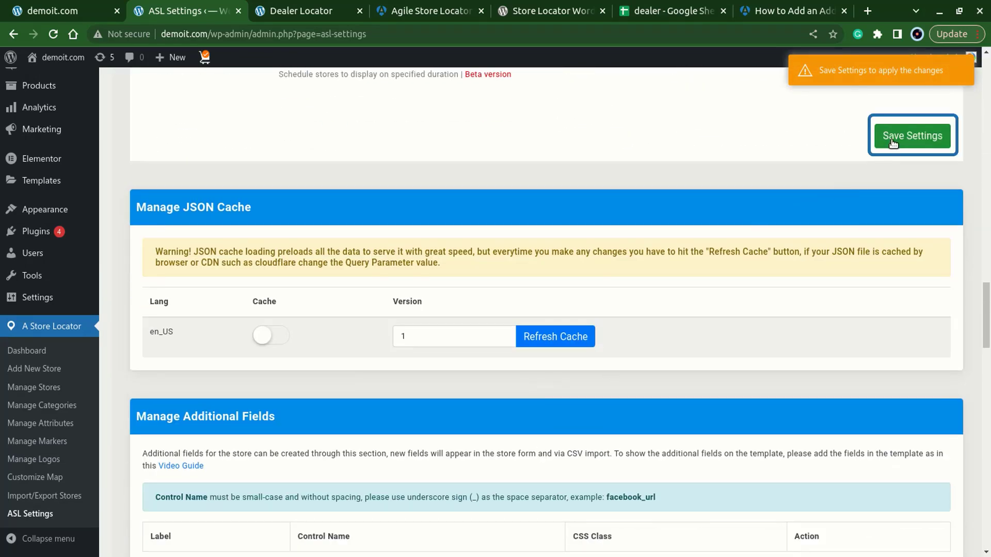
click(279, 11)
key(F5)
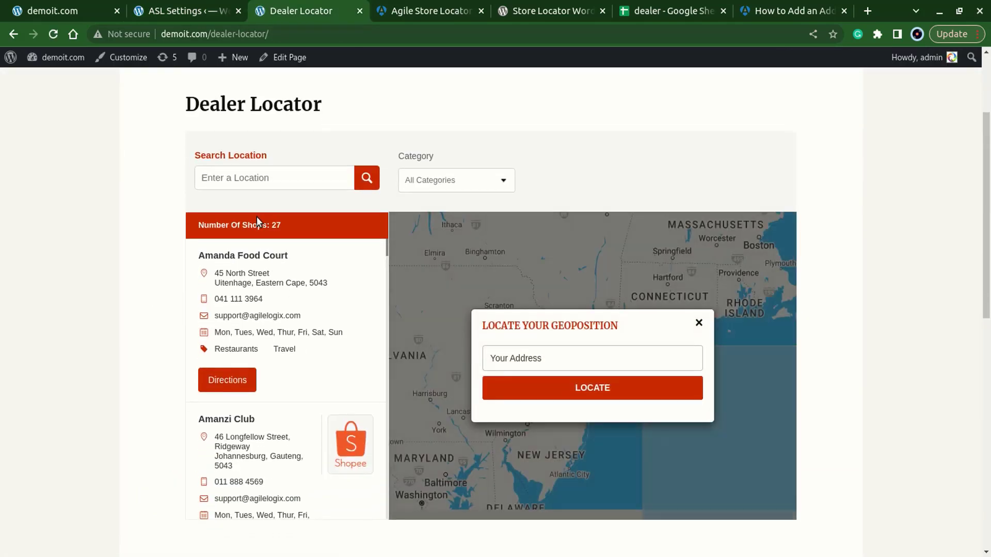
click(206, 10)
scroll(206, 80, up, 10)
scroll(207, 80, up, 10)
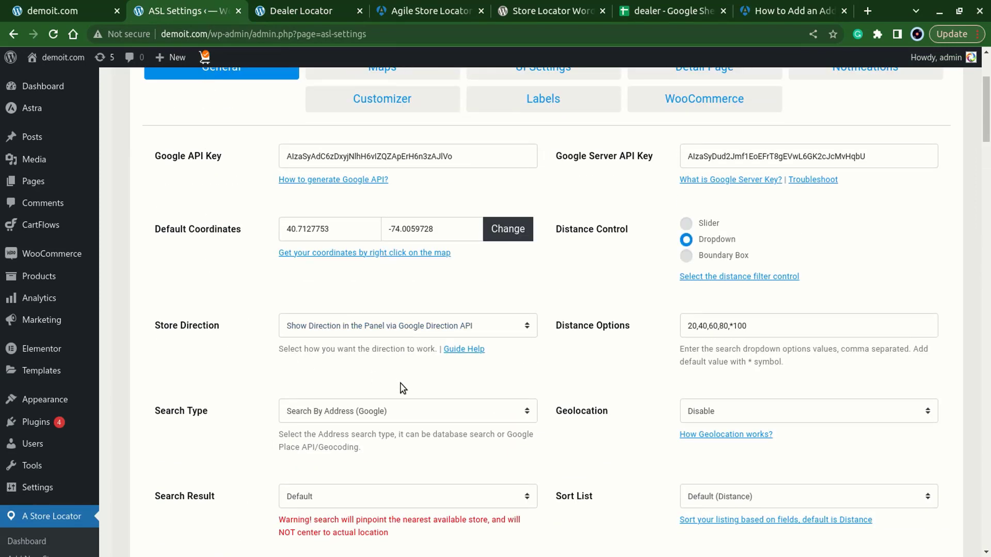
scroll(400, 387, down, 2)
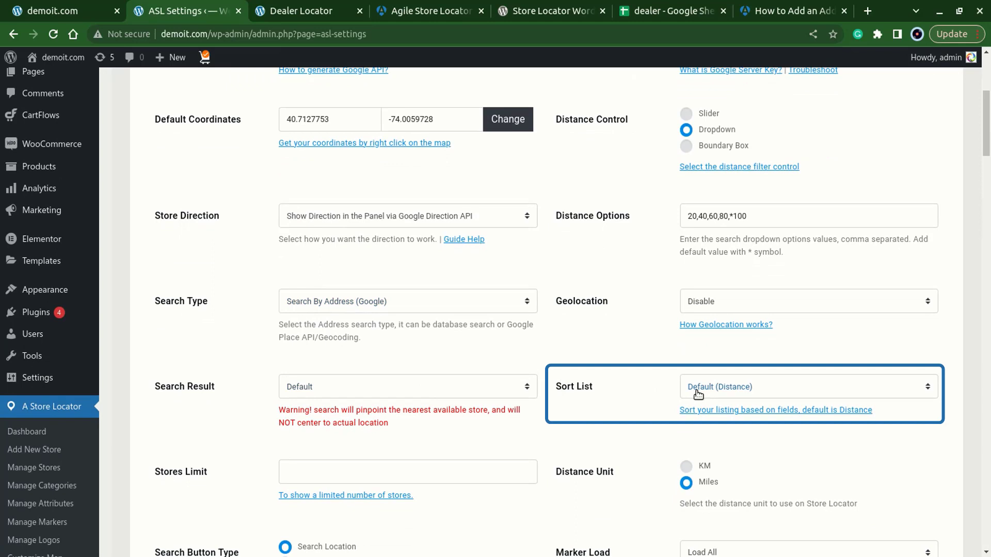
scroll(630, 428, down, 2)
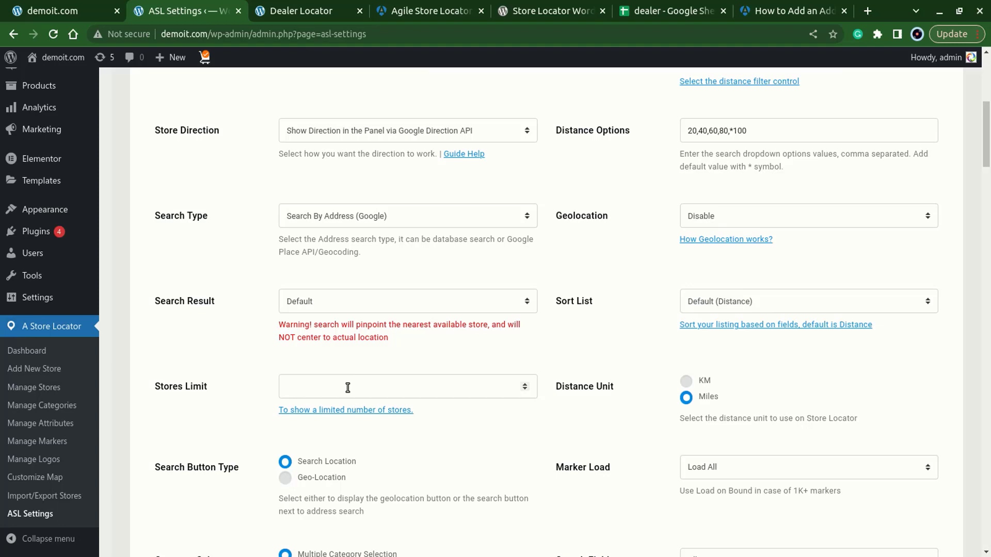
scroll(348, 388, down, 3)
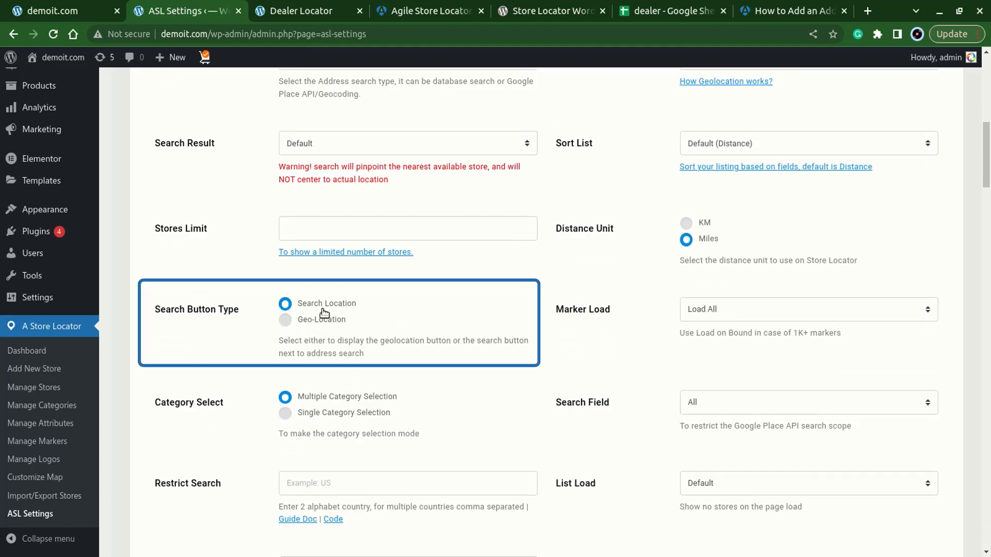
click(313, 6)
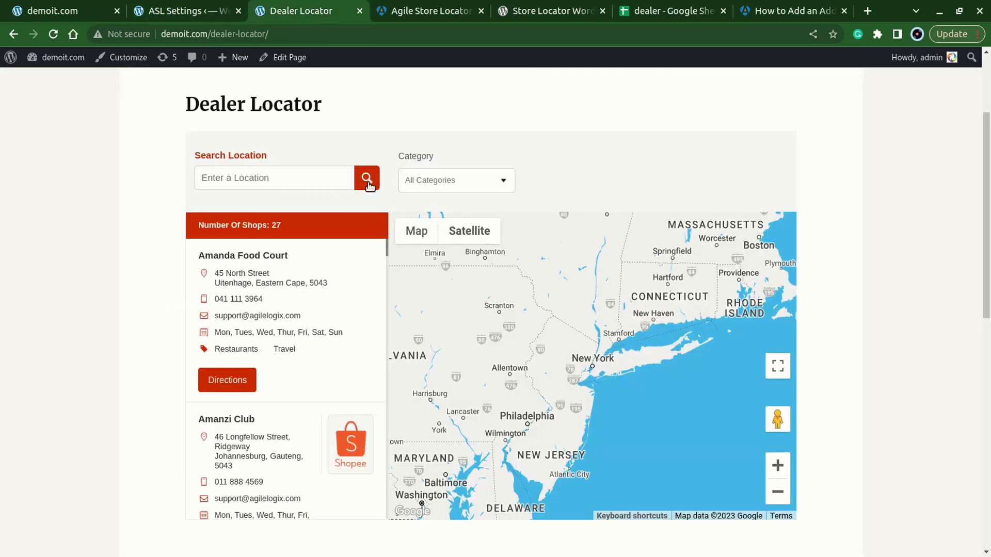
click(211, 6)
scroll(312, 338, down, 3)
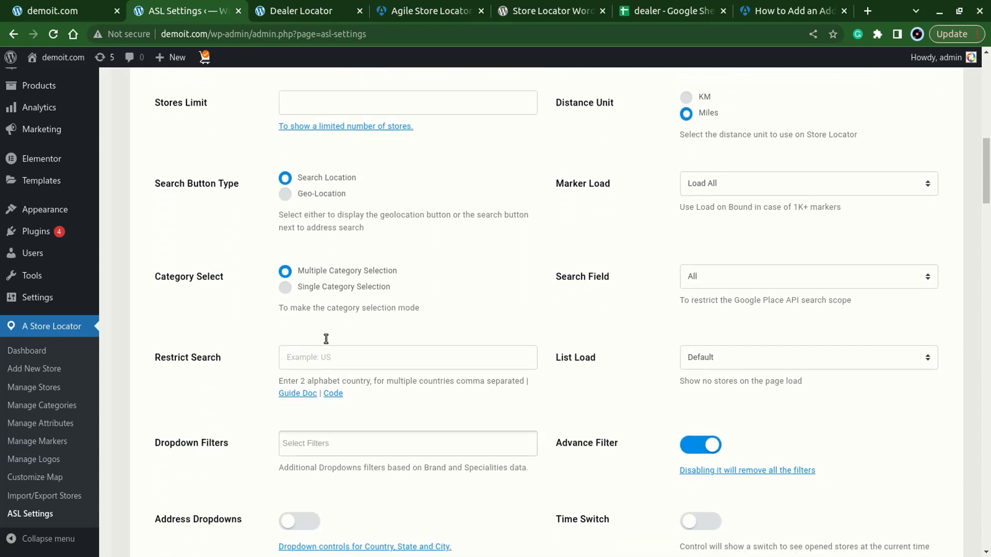
click(349, 357)
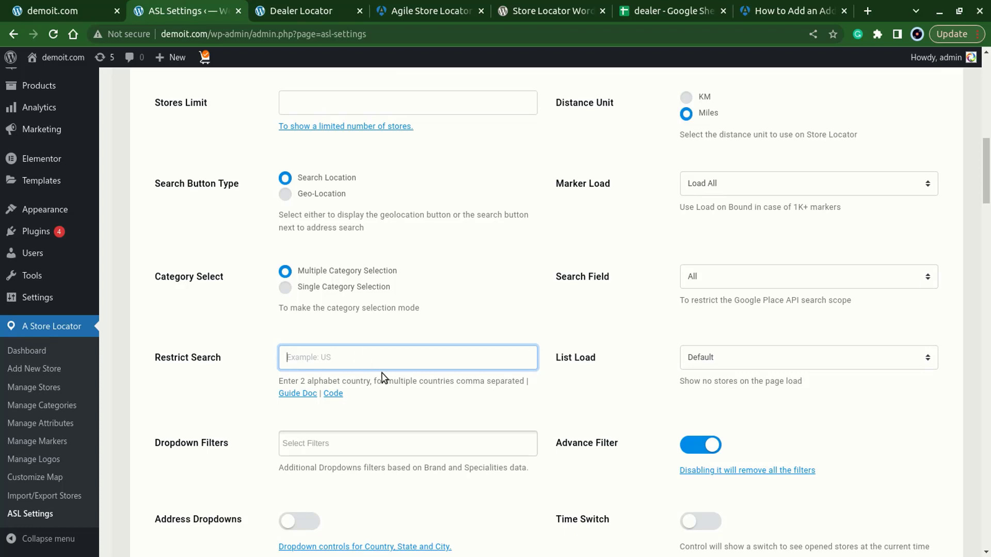
scroll(435, 396, down, 3)
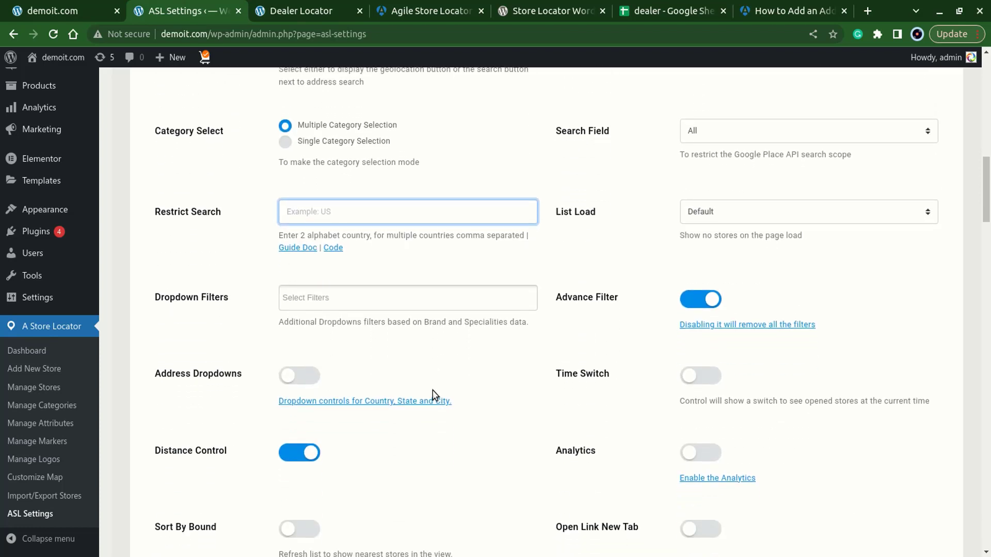
scroll(435, 396, down, 3)
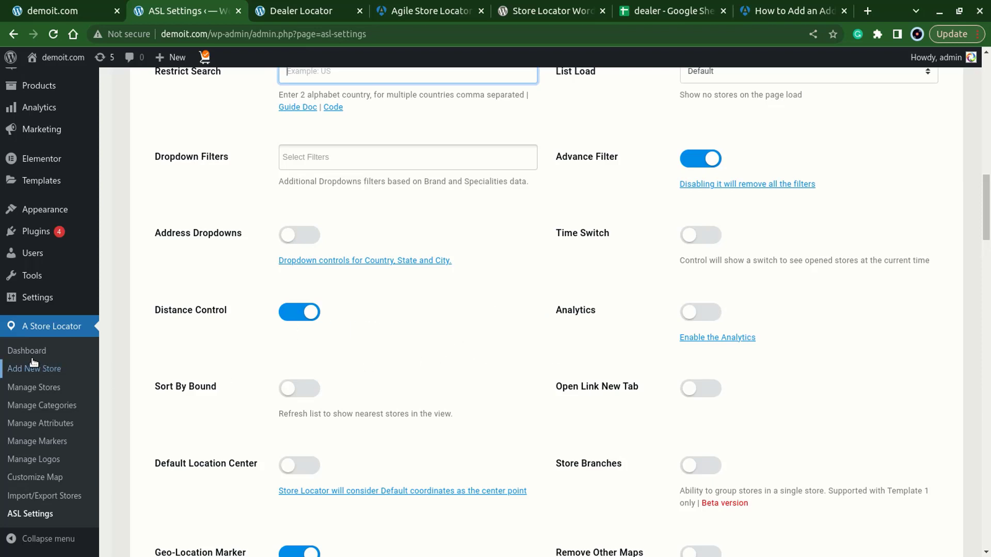
scroll(192, 407, down, 3)
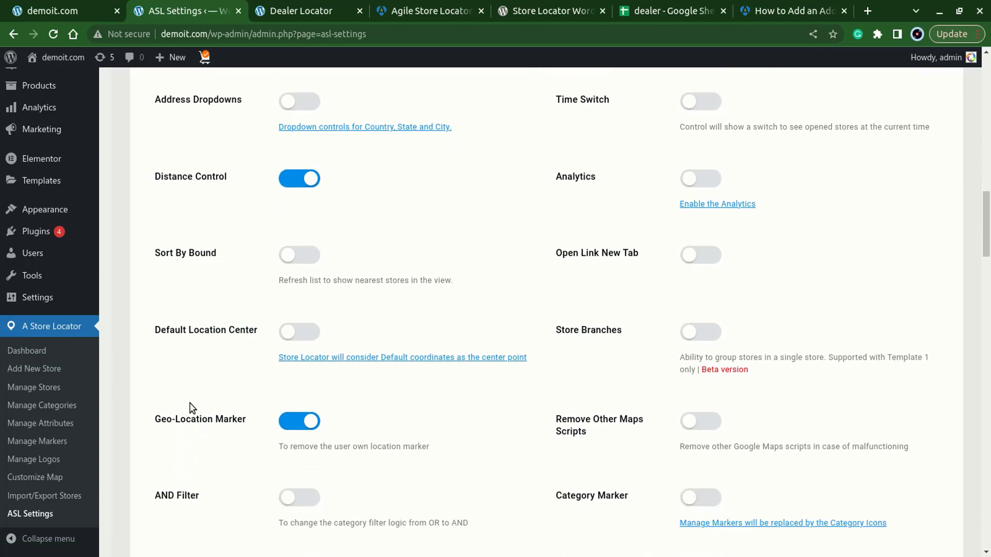
scroll(195, 405, down, 5)
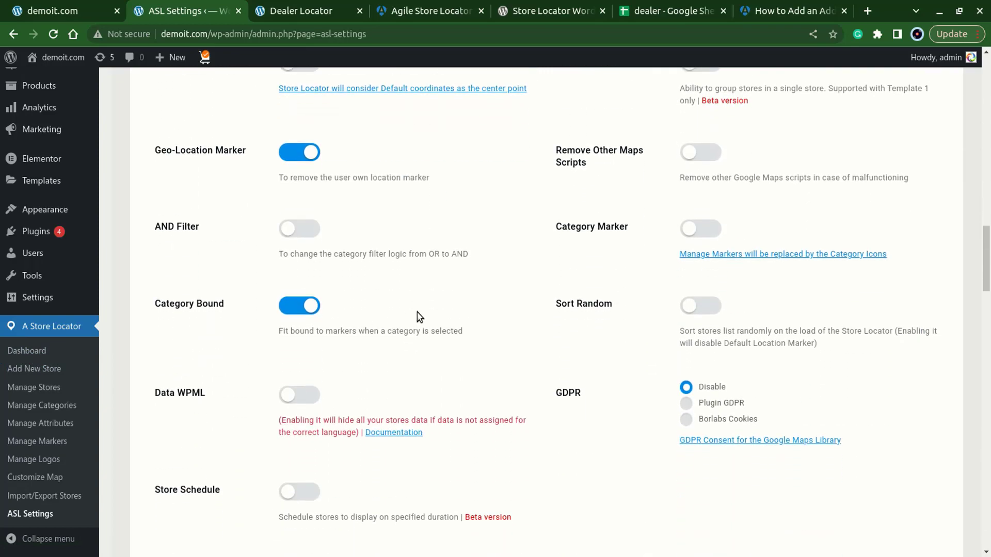
scroll(444, 328, up, 15)
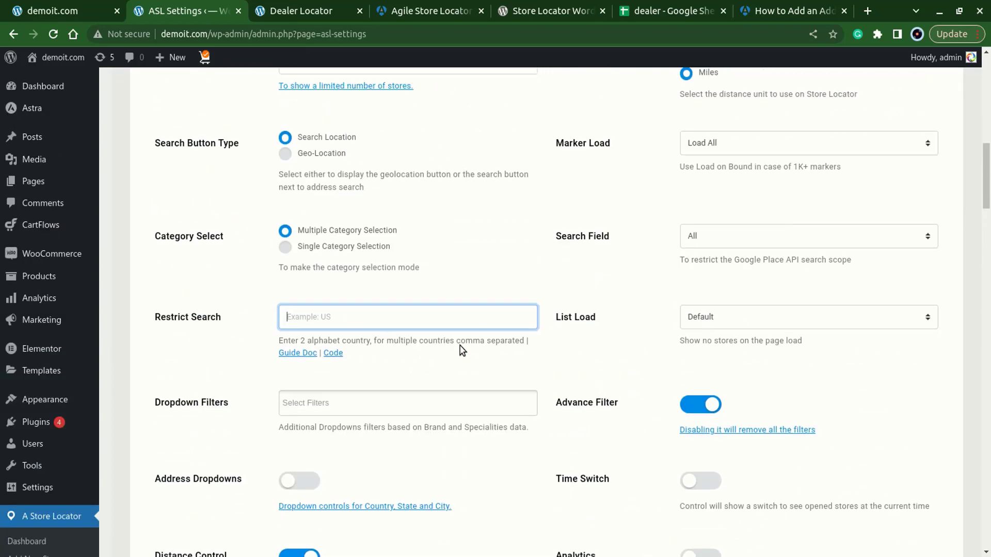
Step: On the Maps tab, pick the second (yellow) map layout and save the settings
click(389, 188)
scroll(367, 290, down, 7)
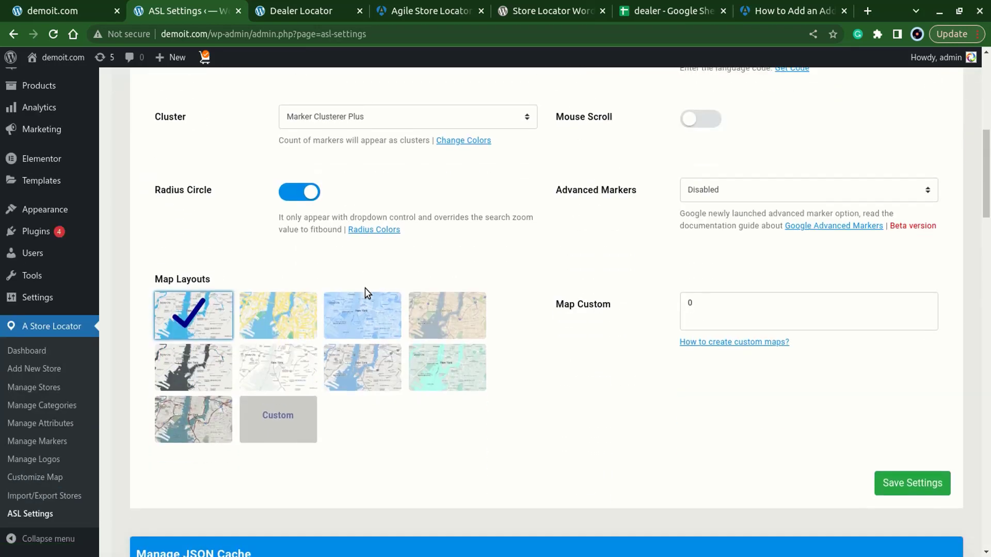
click(286, 322)
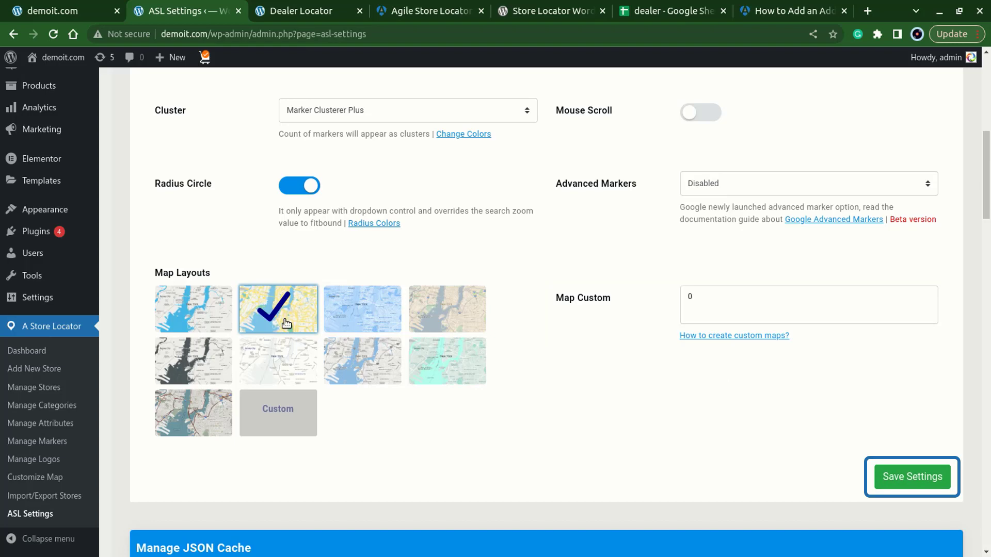
click(904, 473)
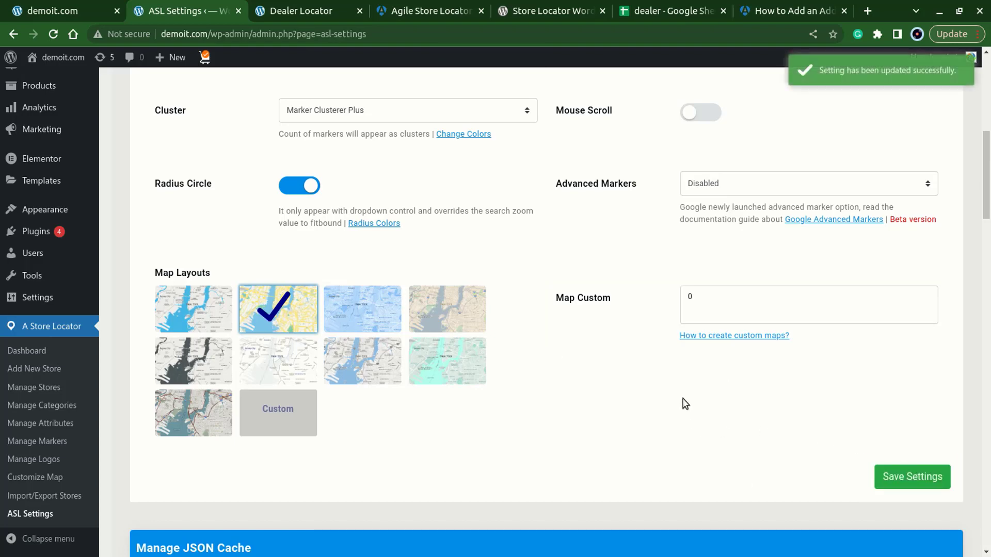
Step: Reload the Dealer Locator page and zoom its map out twice to see the yellow style
click(294, 10)
key(F5)
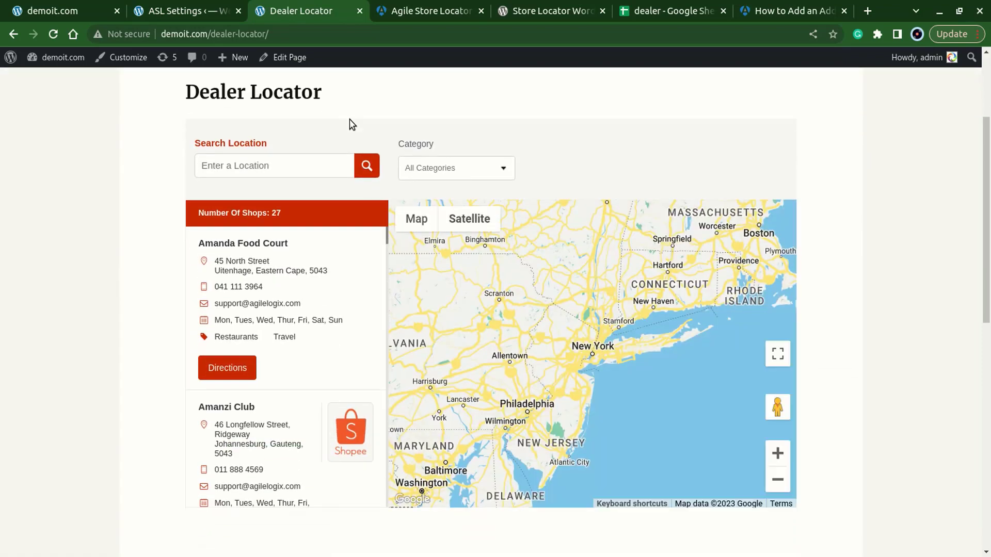
click(778, 480)
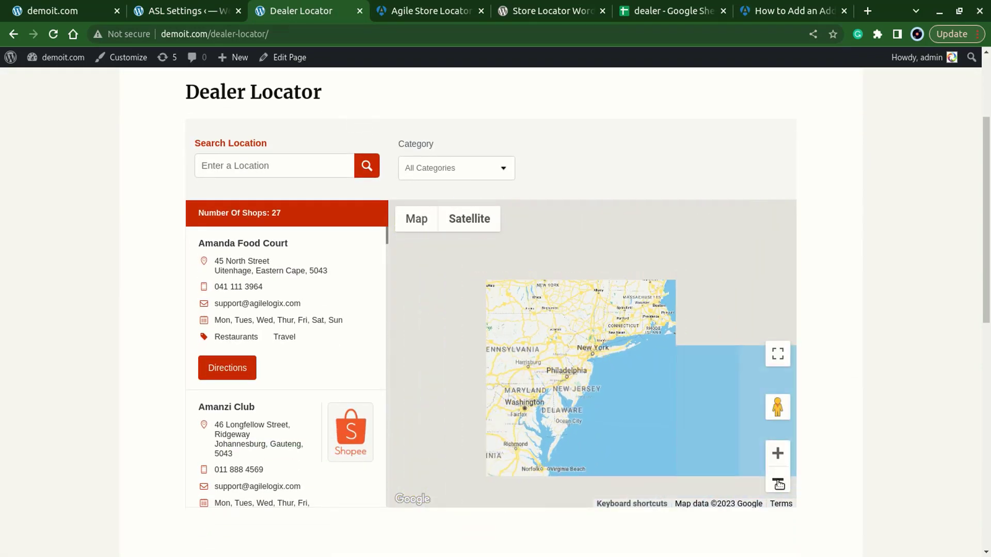
click(778, 480)
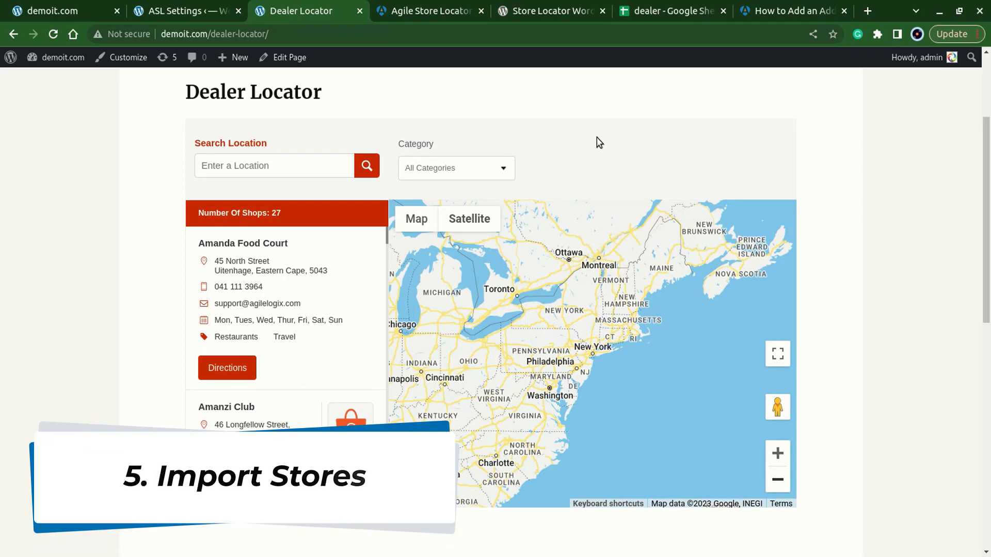
Step: Delete all existing stores from the Import/Export Stores page and confirm the deletion
click(155, 11)
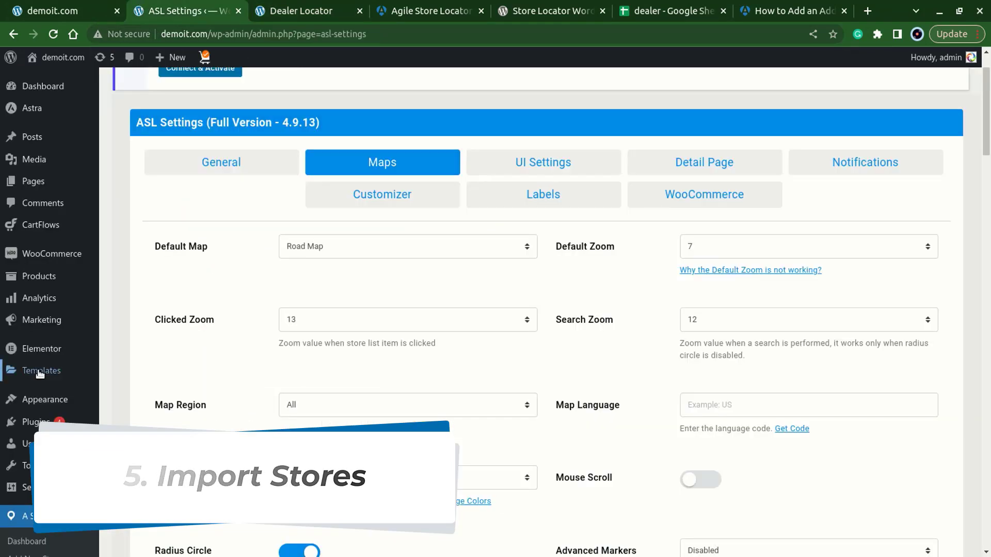
scroll(62, 454, down, 5)
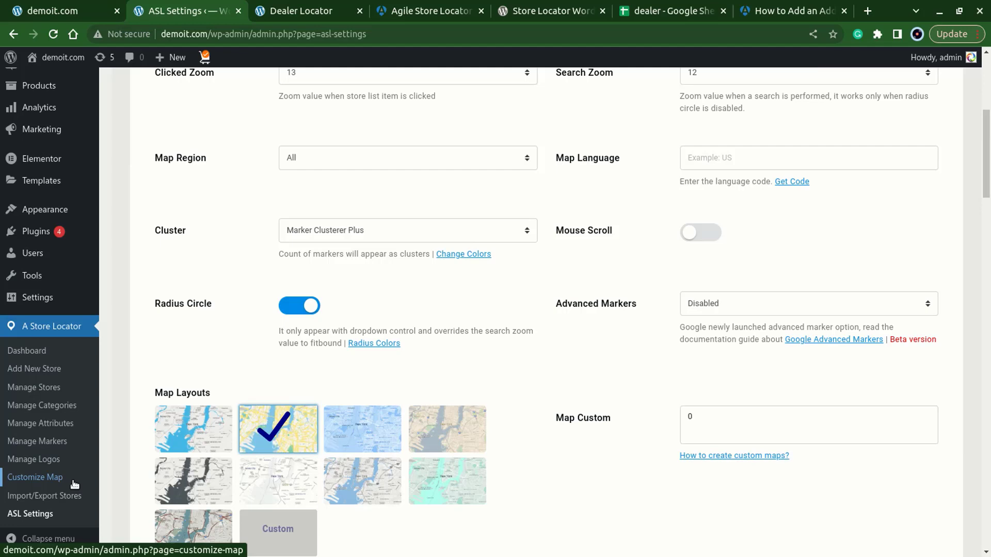
click(79, 496)
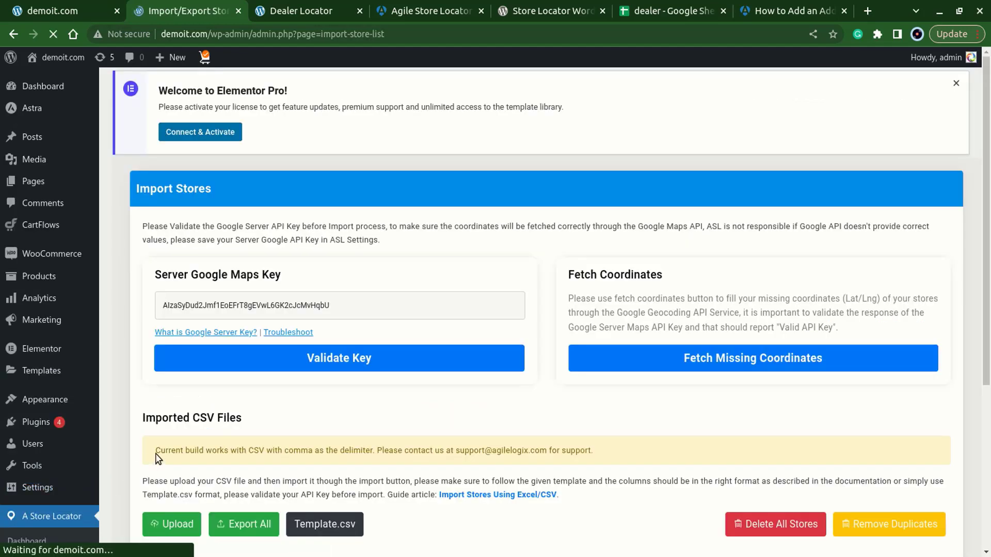
scroll(158, 459, down, 4)
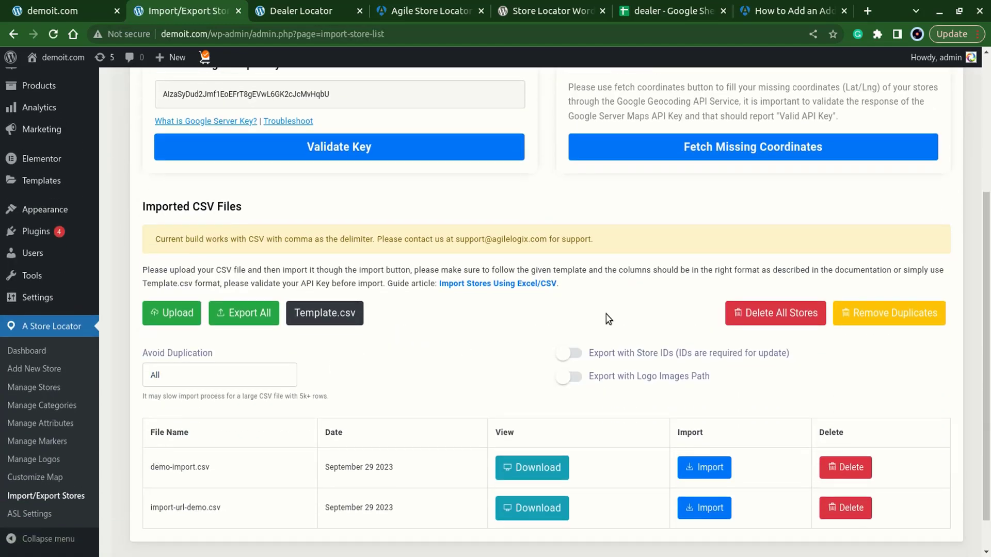
click(772, 316)
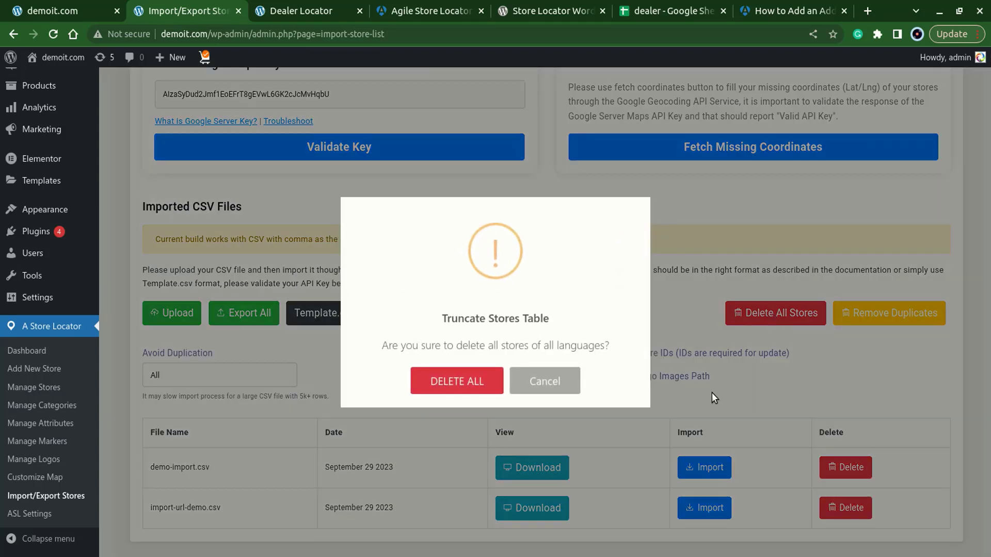
click(477, 380)
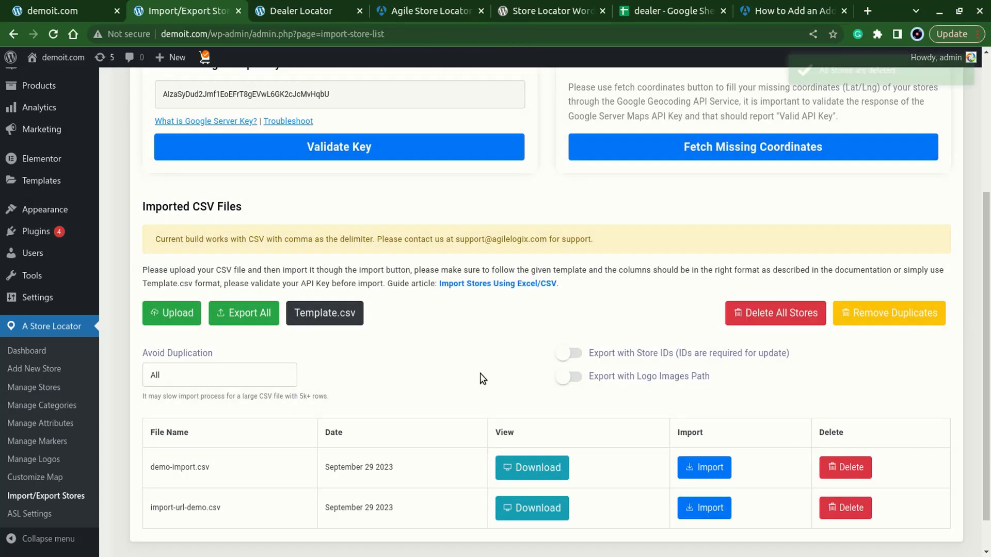
Step: Review the dealer spreadsheet's columns from titles through categories, then return to Import/Export Stores
click(655, 10)
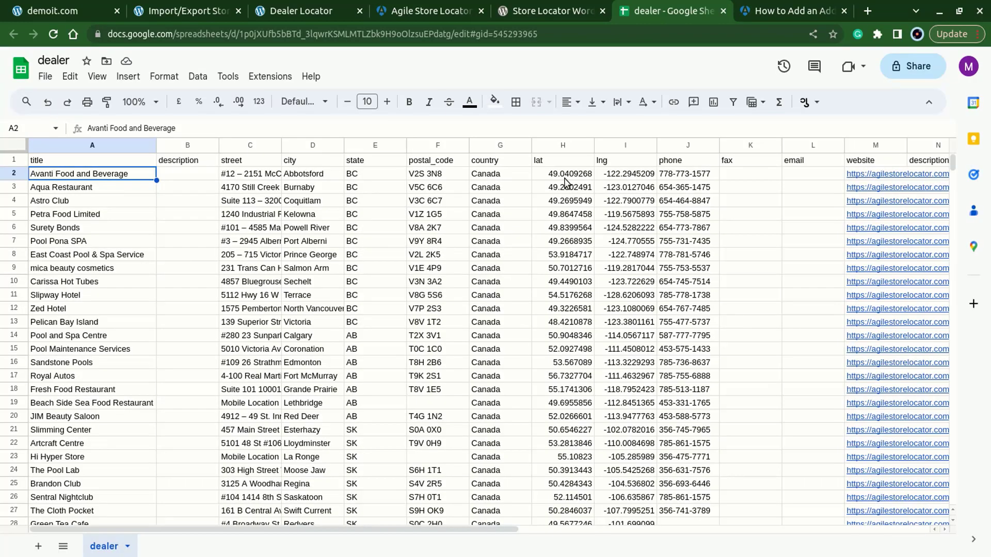
scroll(548, 257, right, 8)
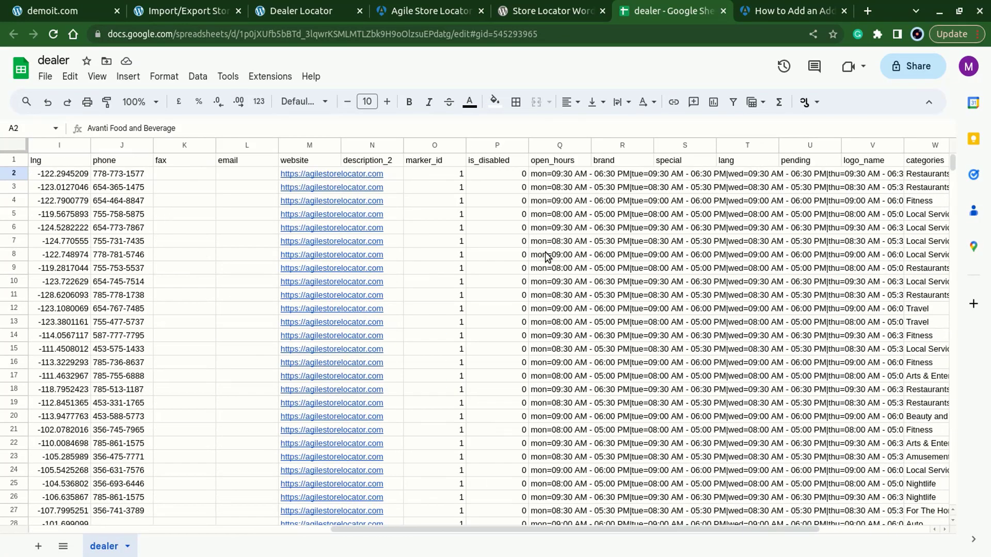
scroll(547, 257, right, 2)
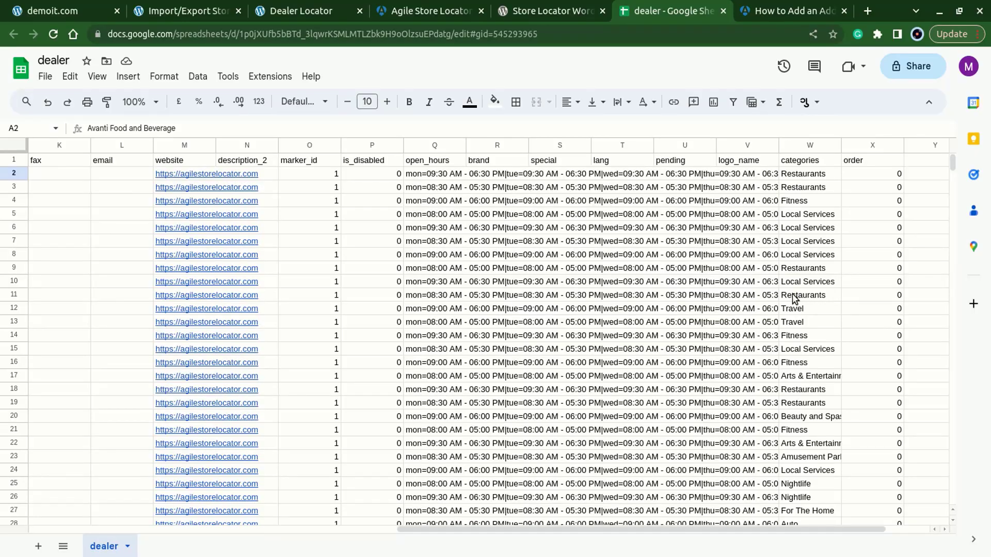
scroll(792, 295, left, 10)
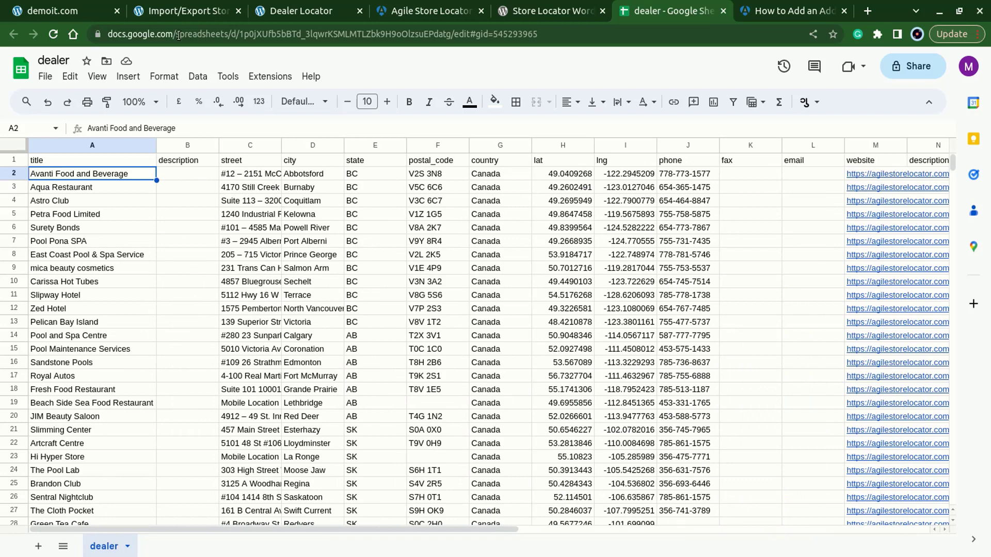
click(191, 8)
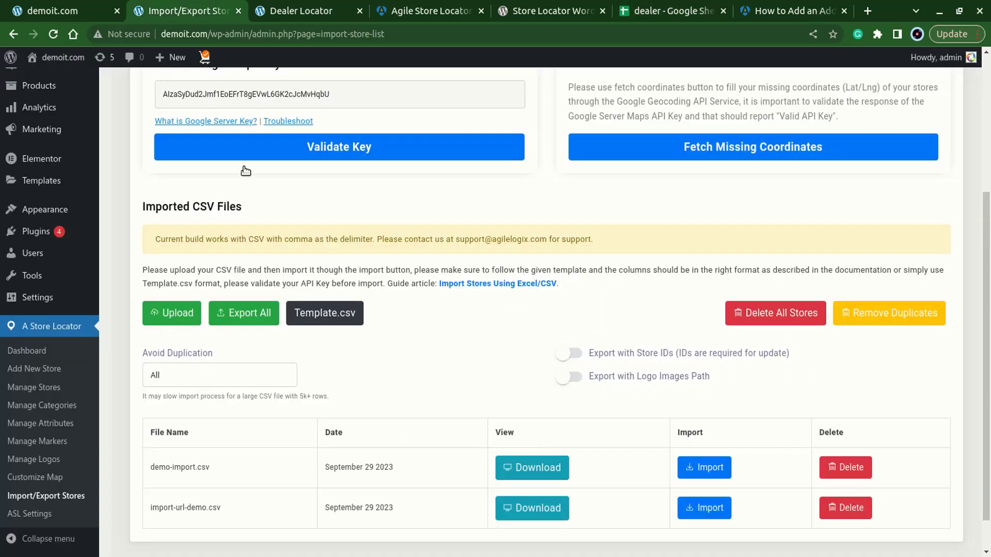
Step: Upload dealer.csv, import its 64 store rows, and bring up the Manage Stores list
click(184, 315)
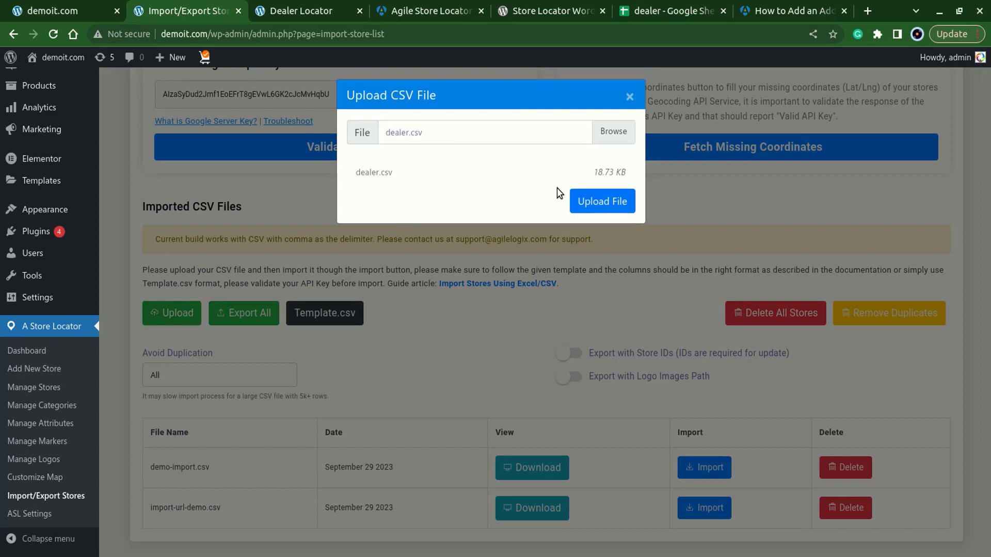
click(619, 203)
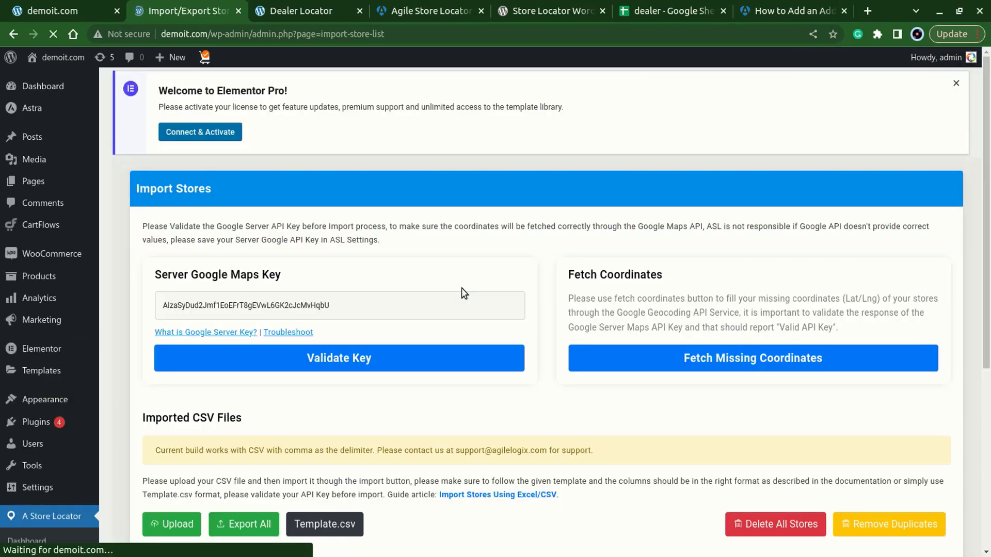
scroll(463, 293, down, 6)
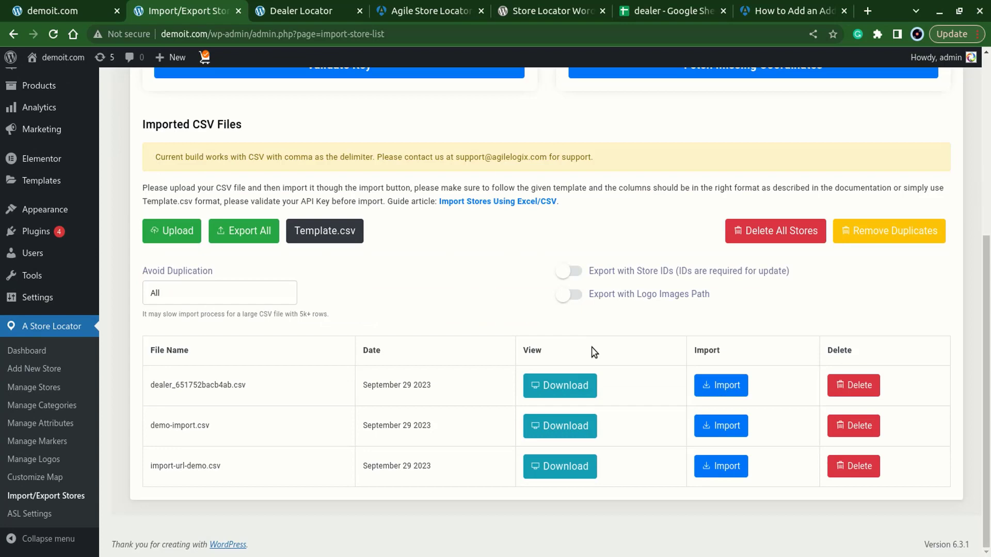
click(728, 384)
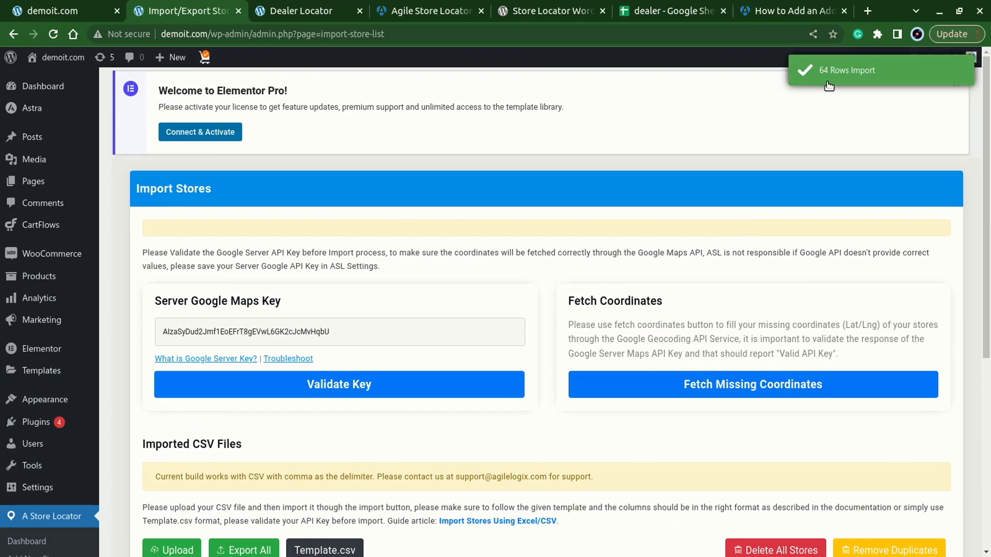
scroll(717, 307, down, 5)
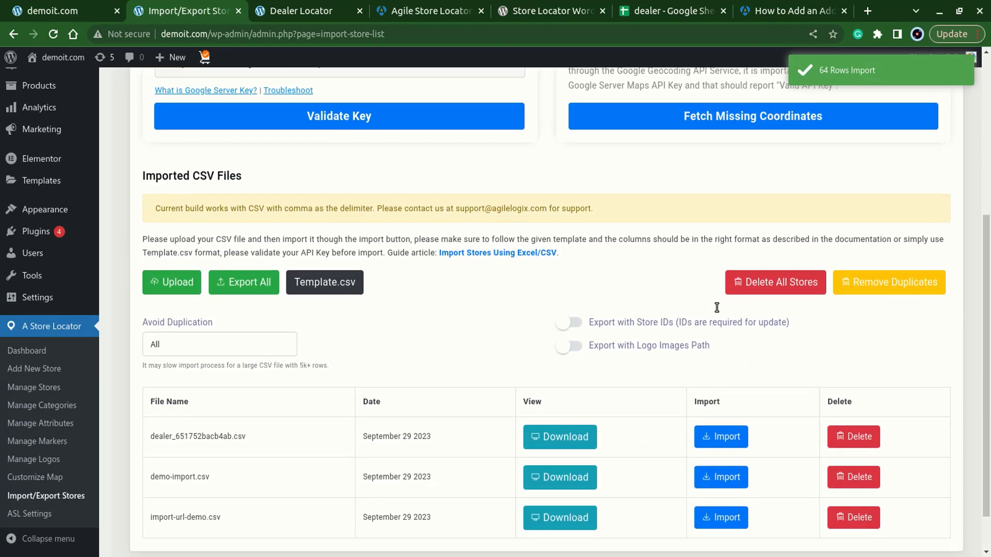
click(23, 387)
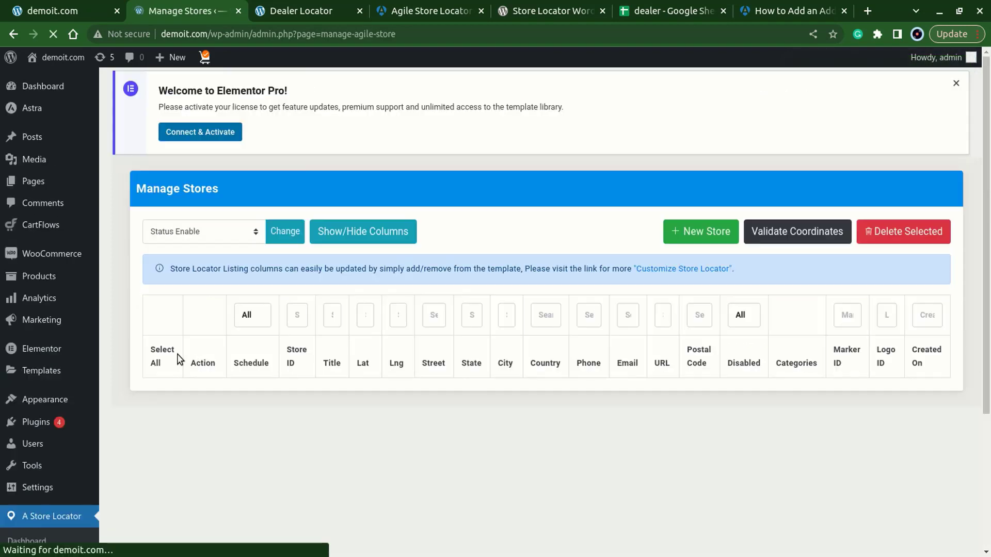
scroll(349, 286, down, 3)
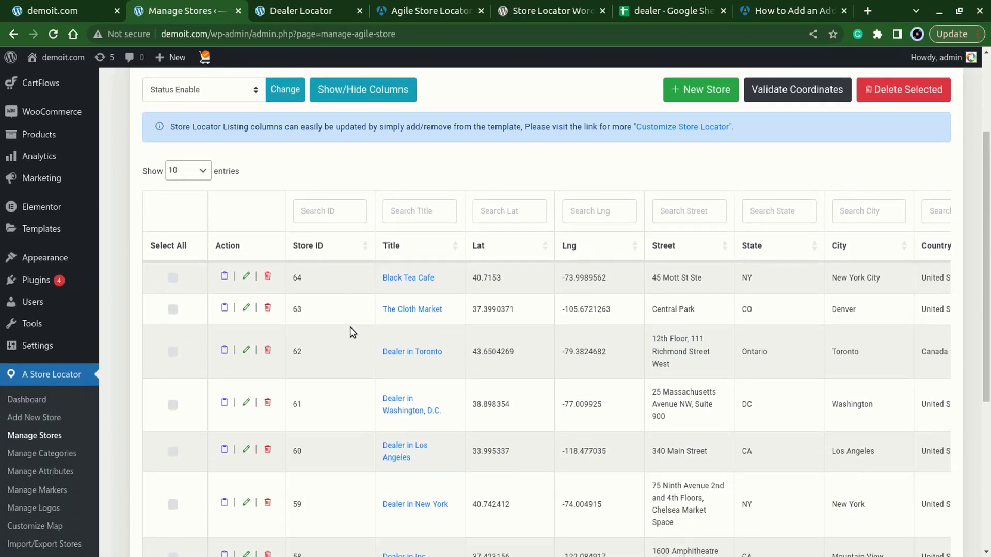
scroll(348, 304, down, 5)
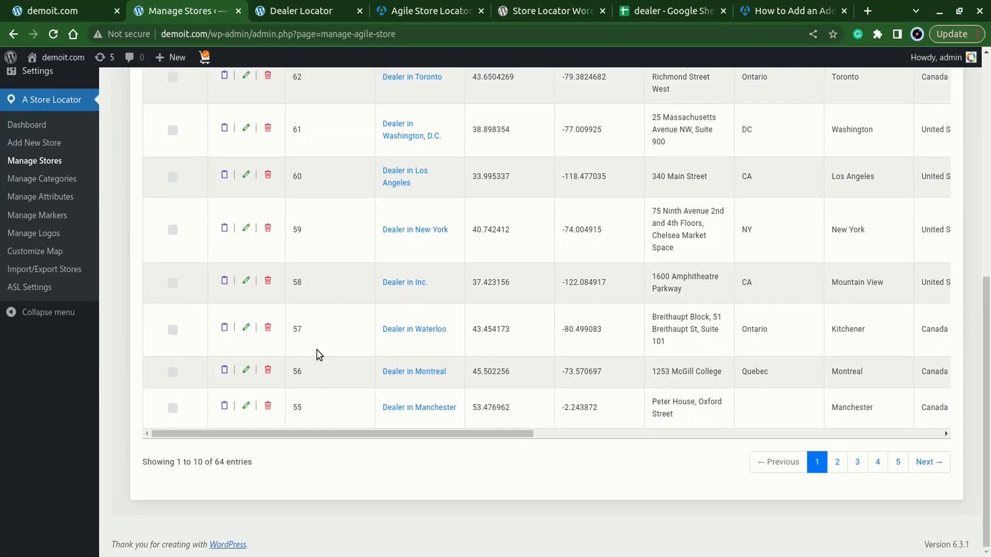
triple_click(204, 465)
scroll(204, 465, up, 5)
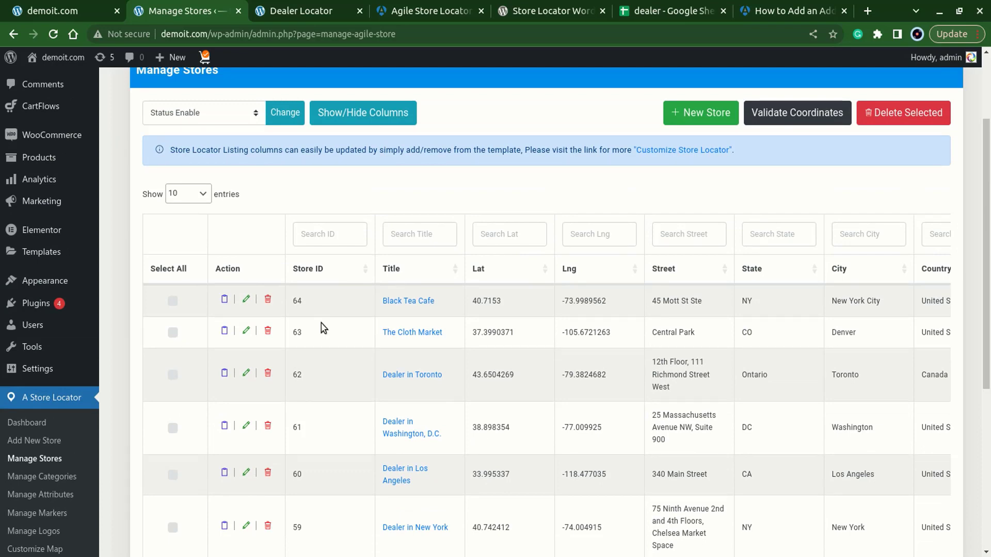
click(304, 11)
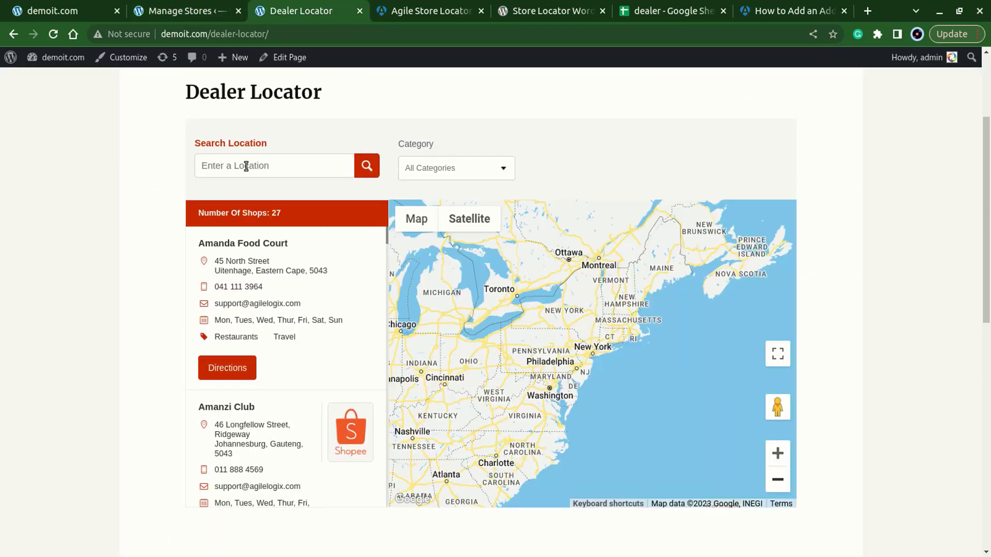
key(F5)
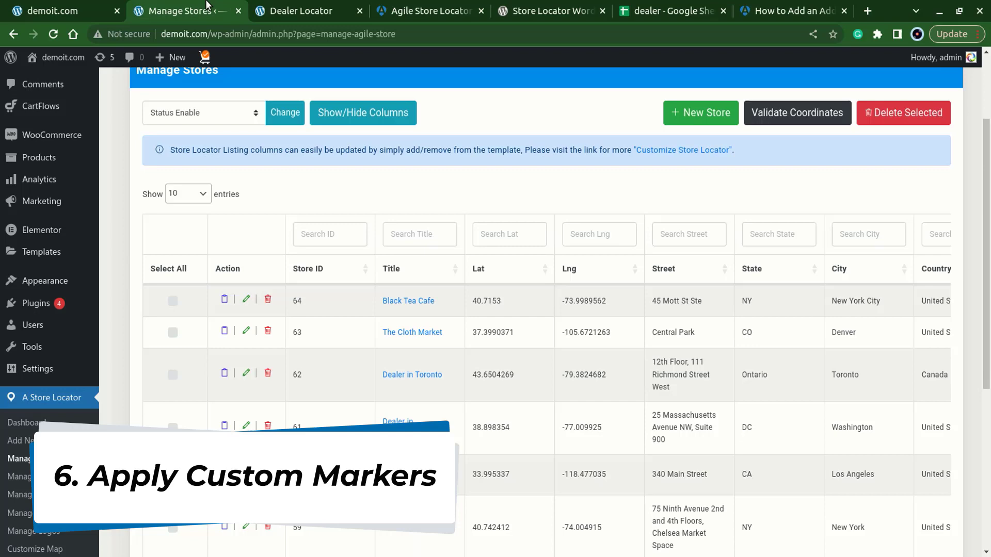
Step: In Manage Markers, change the Default marker's icon to green.png and update it
scroll(165, 217, down, 3)
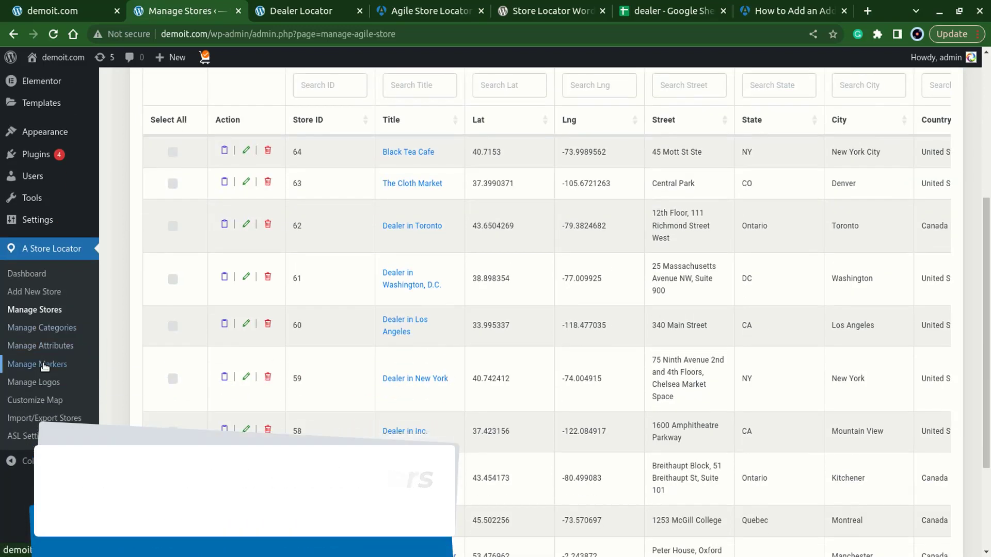
click(44, 366)
scroll(134, 354, down, 3)
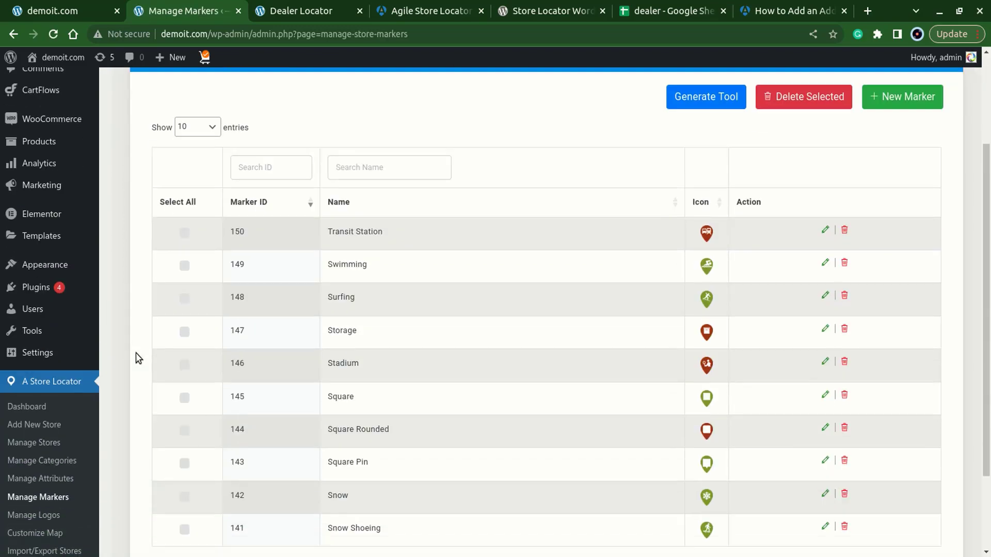
click(262, 214)
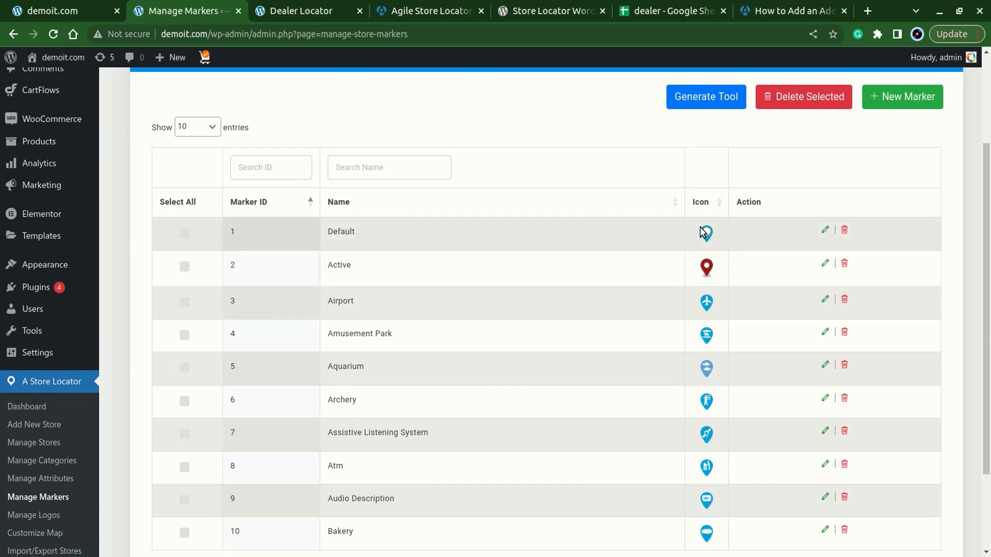
click(827, 232)
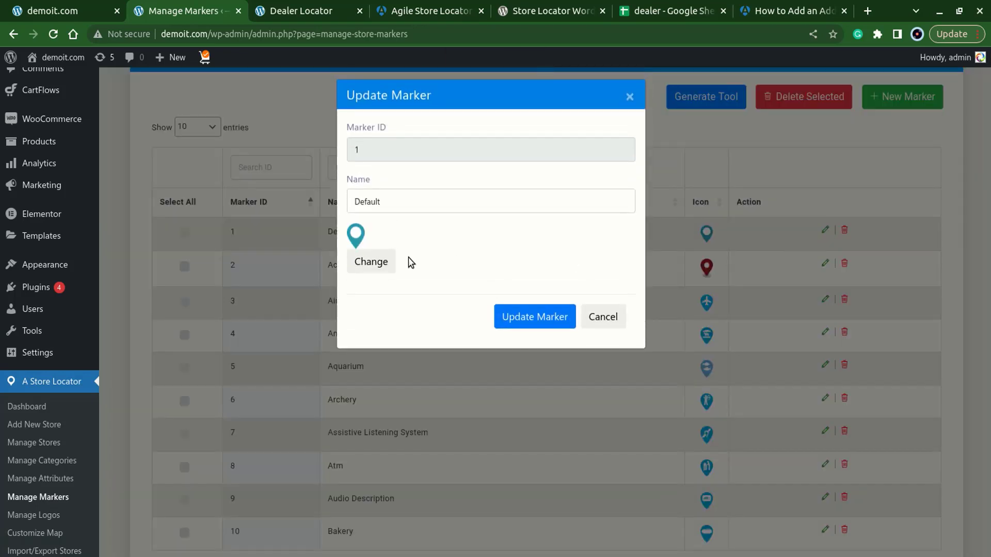
click(365, 262)
click(436, 234)
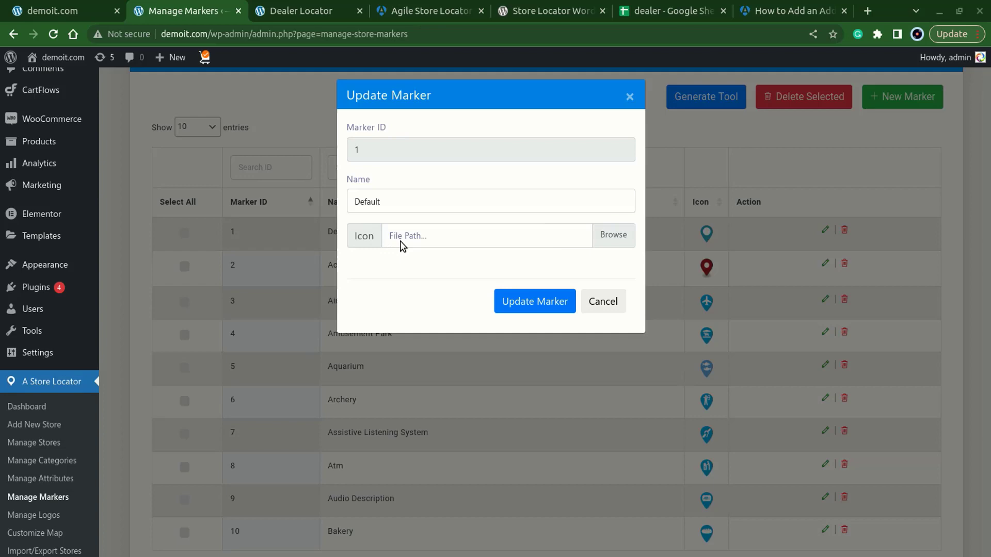
click(545, 319)
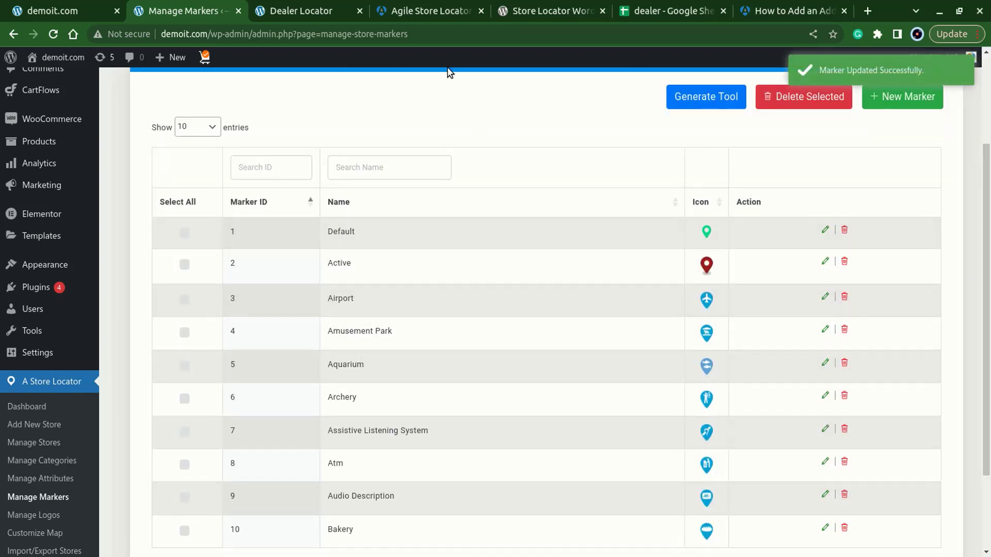
Step: Reload the Dealer Locator page to check the green pins on its 64 shops
click(363, 4)
key(F5)
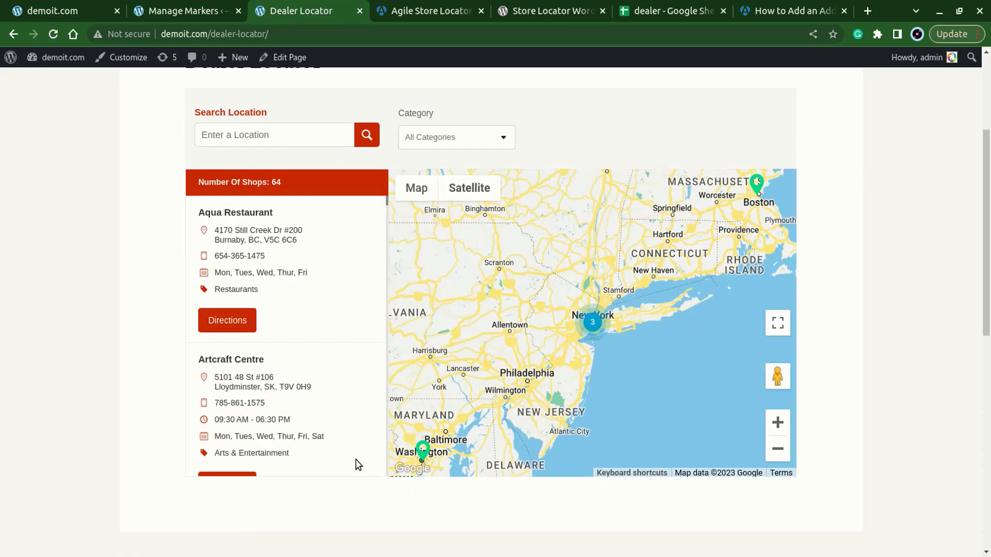
scroll(165, 361, up, 2)
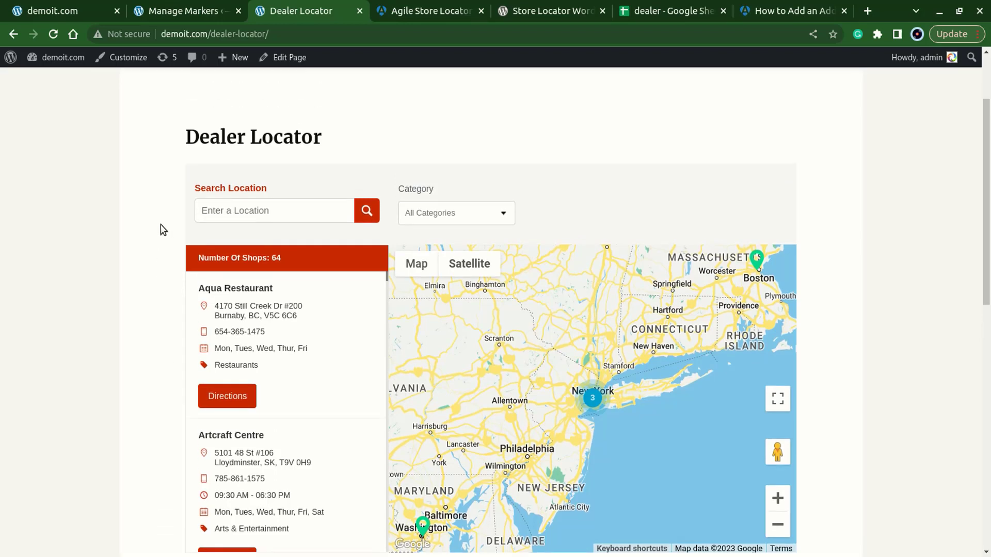
scroll(163, 230, up, 3)
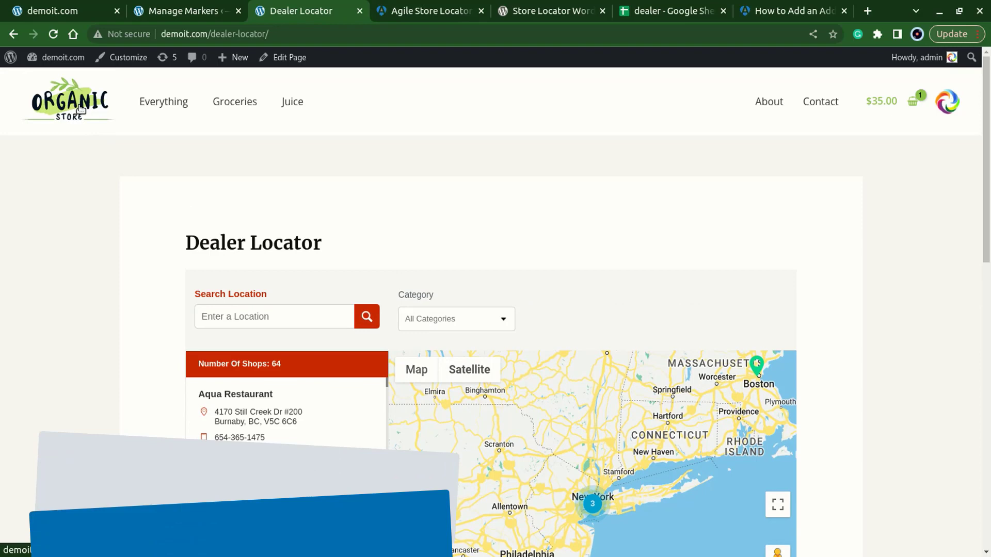
click(206, 10)
Step: In ASL Settings UI Settings, set the locator template to Template 1 and save
click(289, 10)
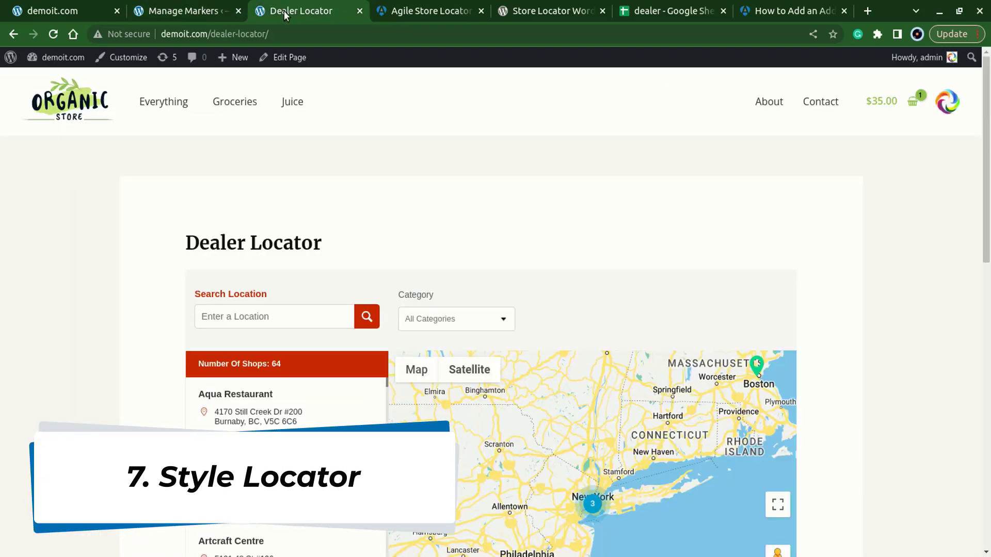
click(181, 10)
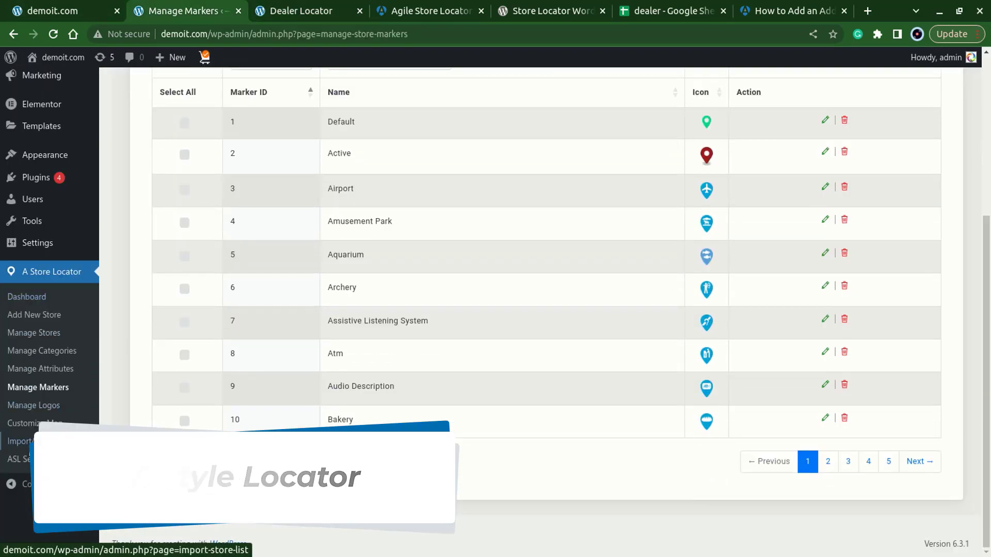
click(23, 459)
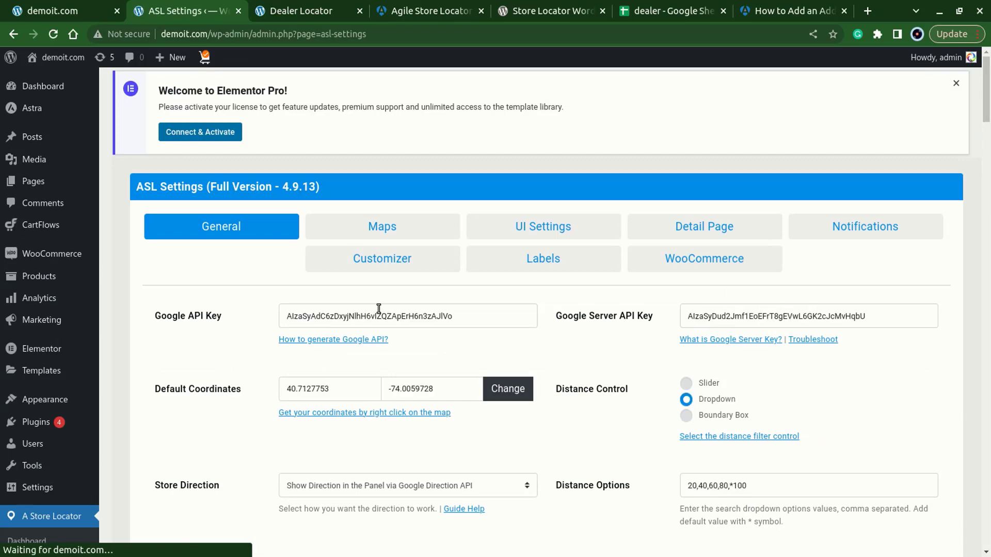
click(560, 228)
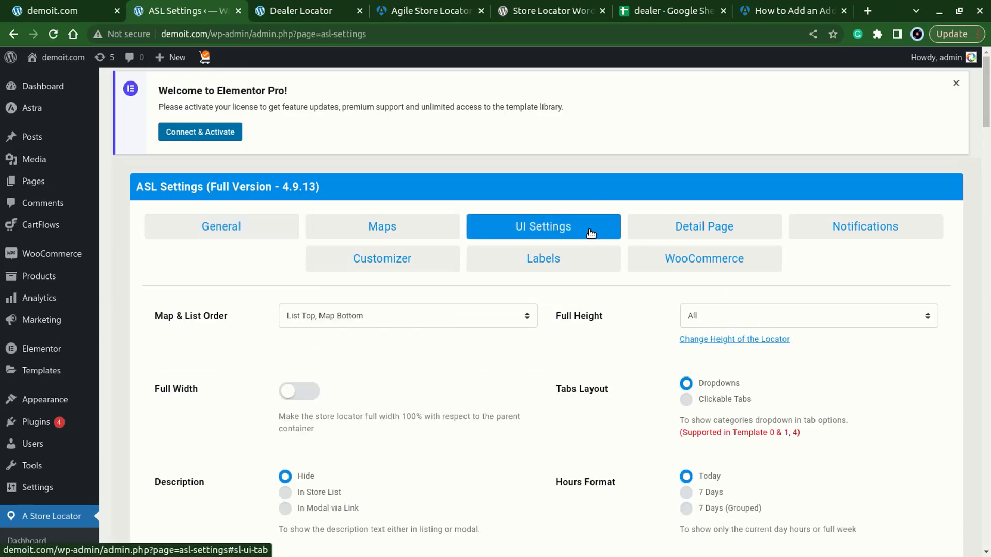
scroll(592, 232, down, 8)
scroll(591, 233, down, 6)
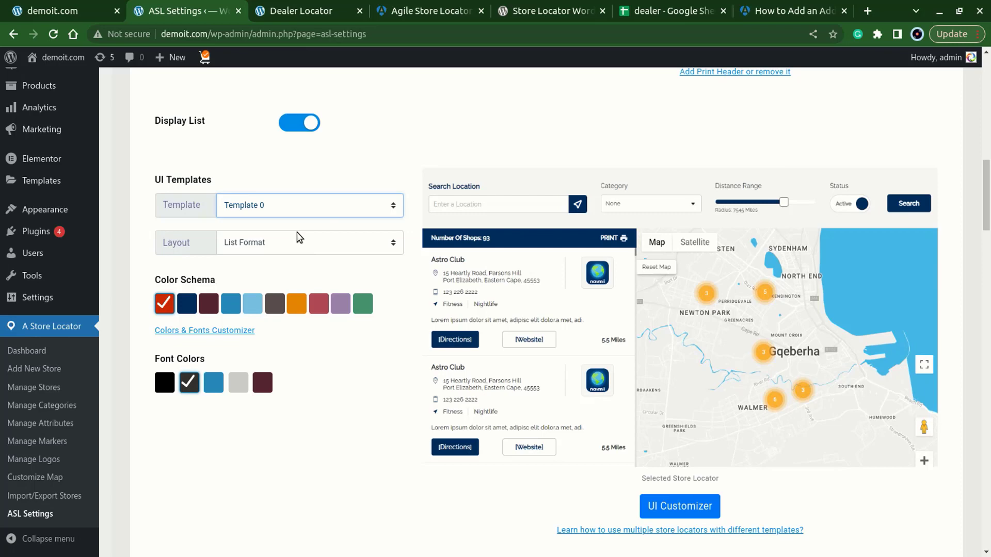
key(Down)
scroll(338, 400, down, 10)
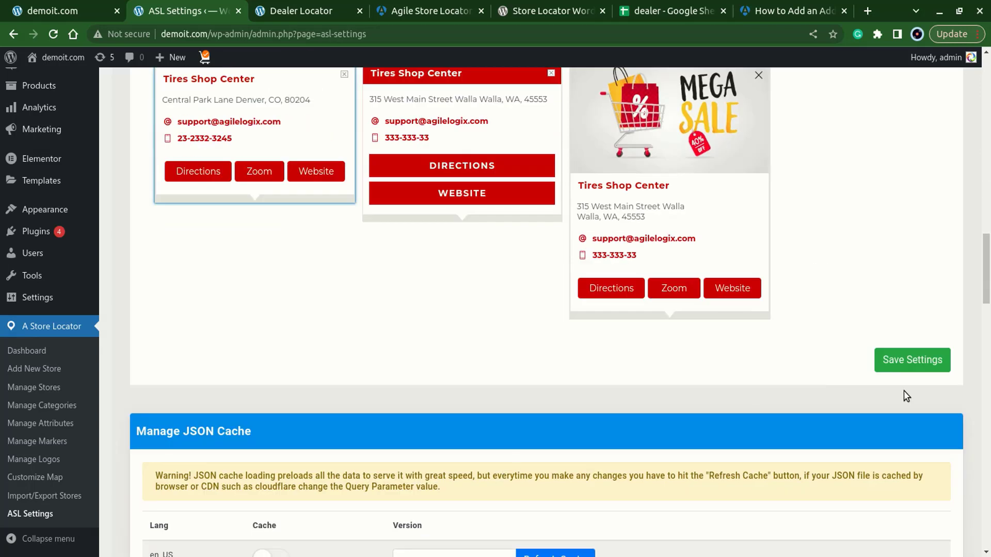
click(890, 361)
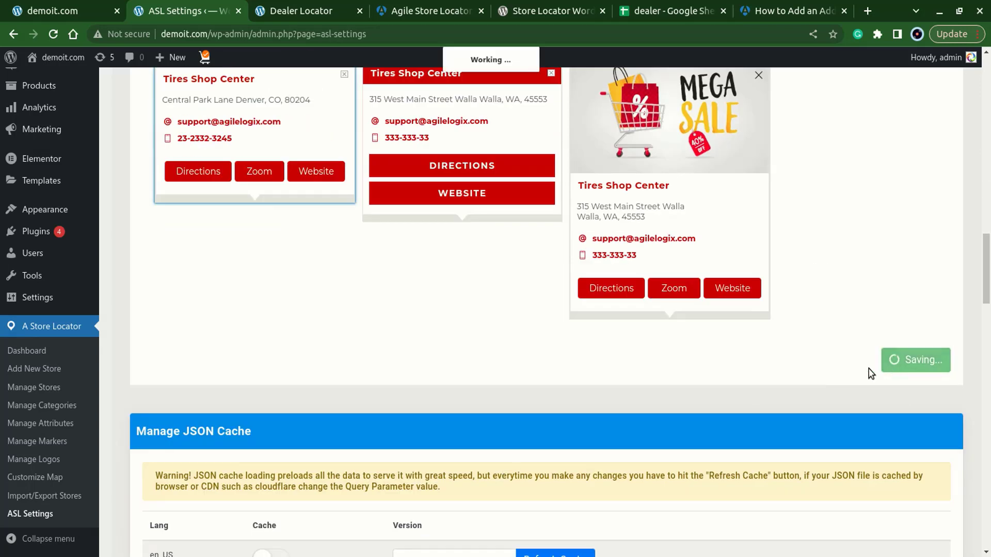
Step: Reload the Dealer Locator page to check the new Template 1 layout
click(305, 6)
key(F5)
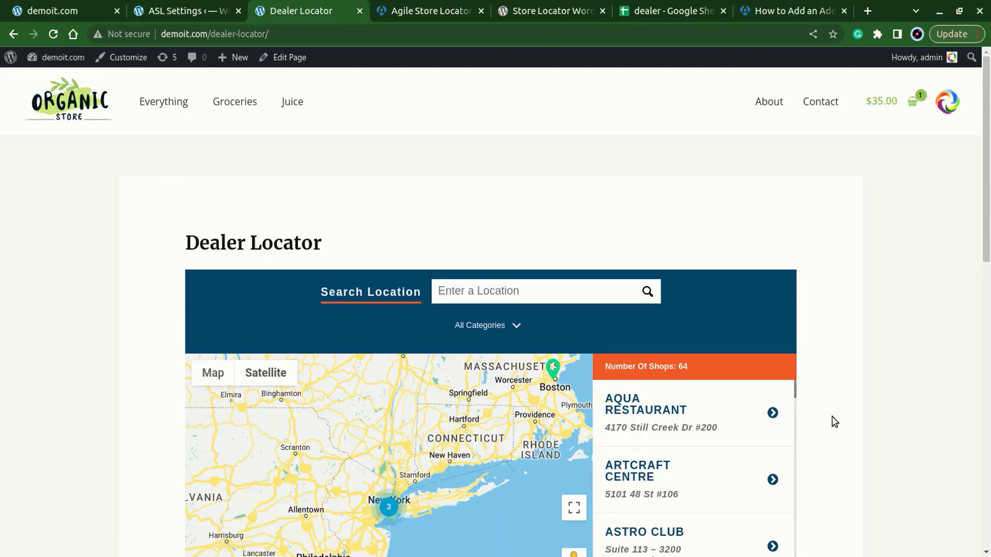
scroll(835, 421, down, 2)
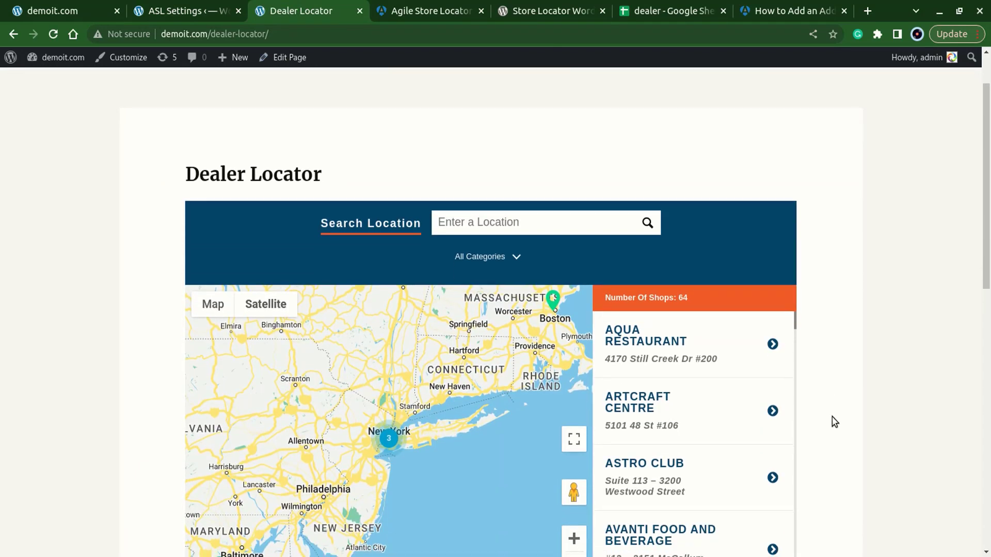
scroll(835, 422, up, 2)
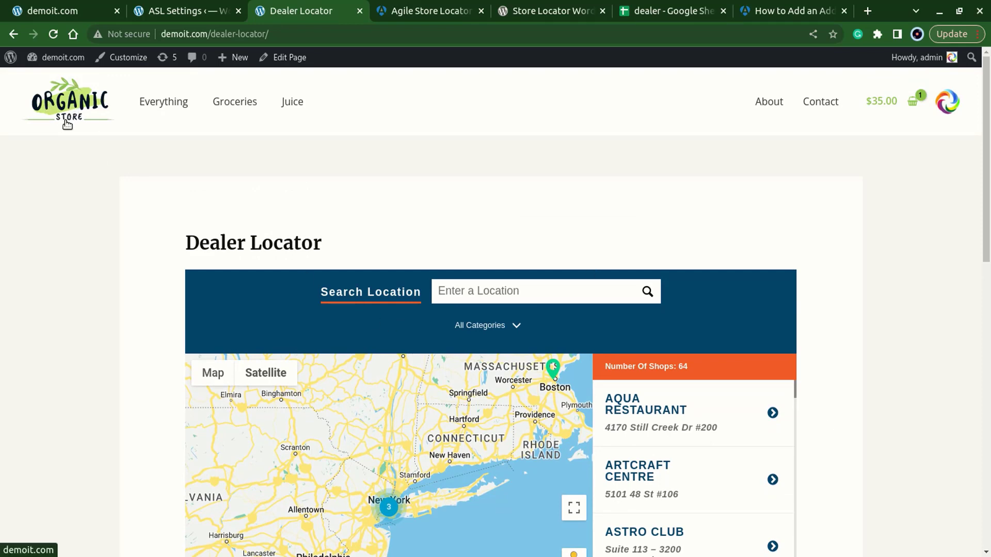
click(158, 19)
scroll(323, 198, up, 8)
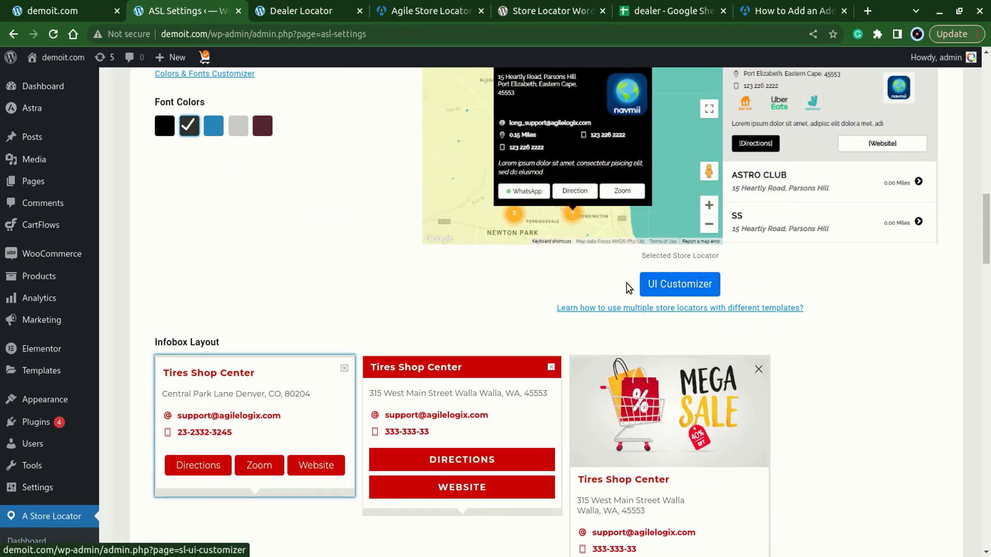
Step: Open the Template 1 colour customizer and set Primary and Header to green #6a9122
click(642, 287)
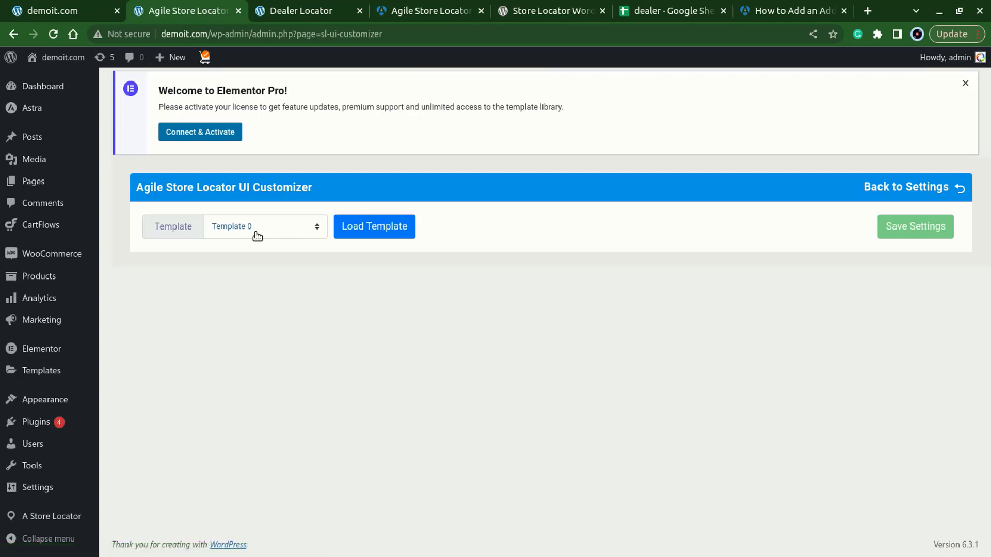
click(378, 239)
scroll(369, 310, down, 1)
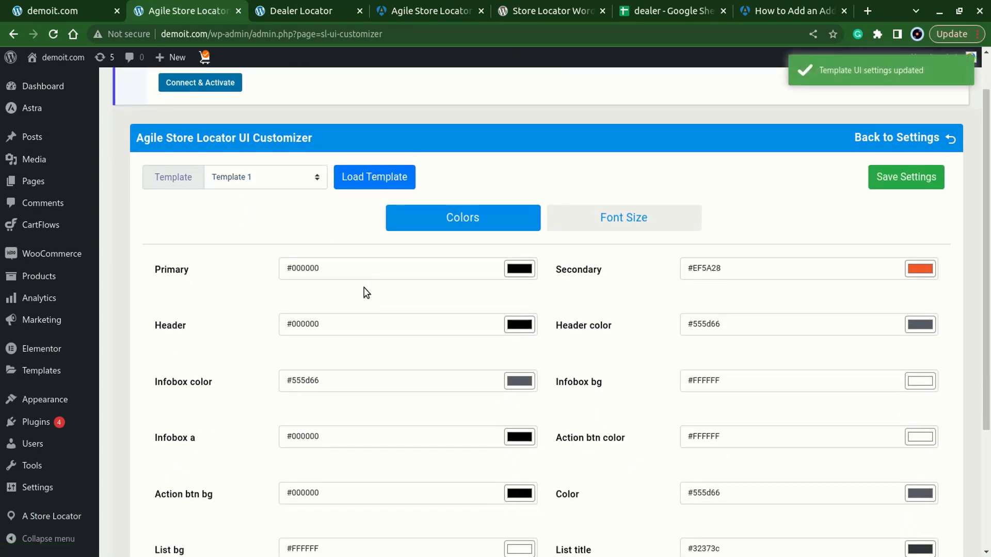
click(352, 269)
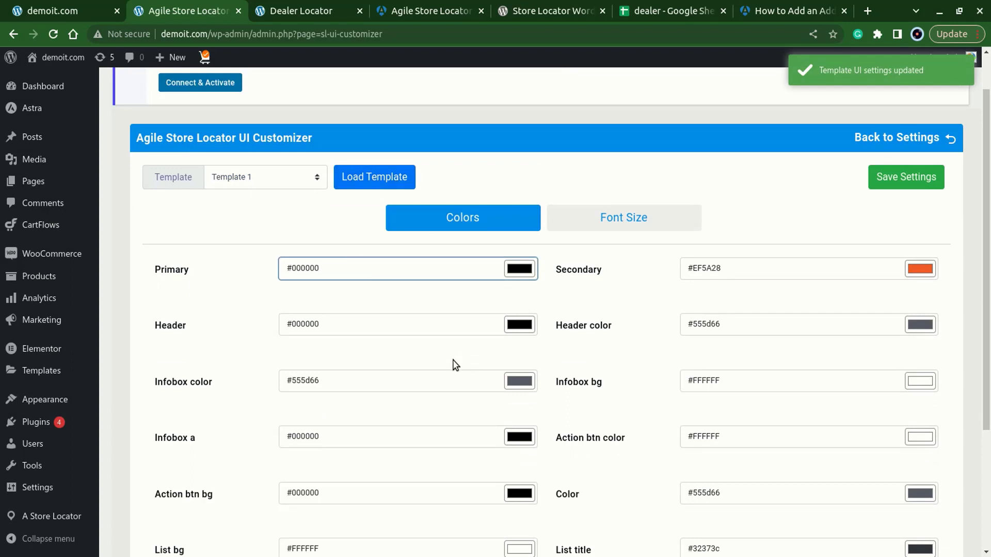
click(515, 271)
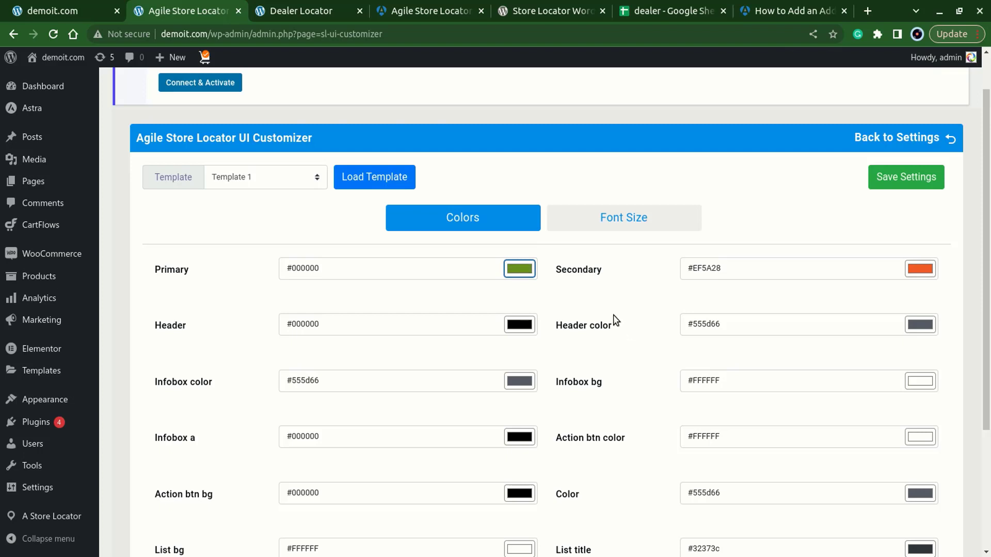
triple_click(396, 265)
key(ctrl+c)
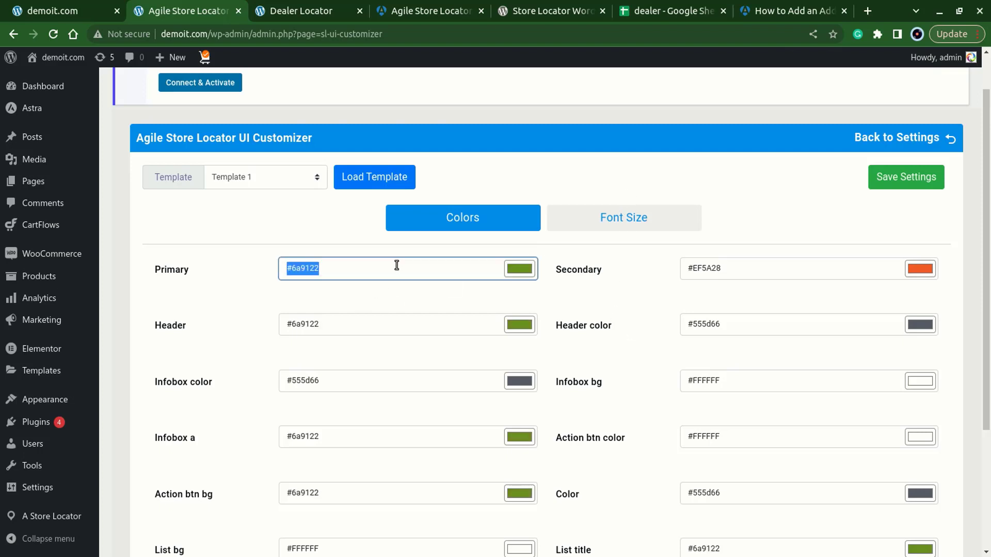
click(443, 316)
key(ctrl+a)
key(ctrl+v)
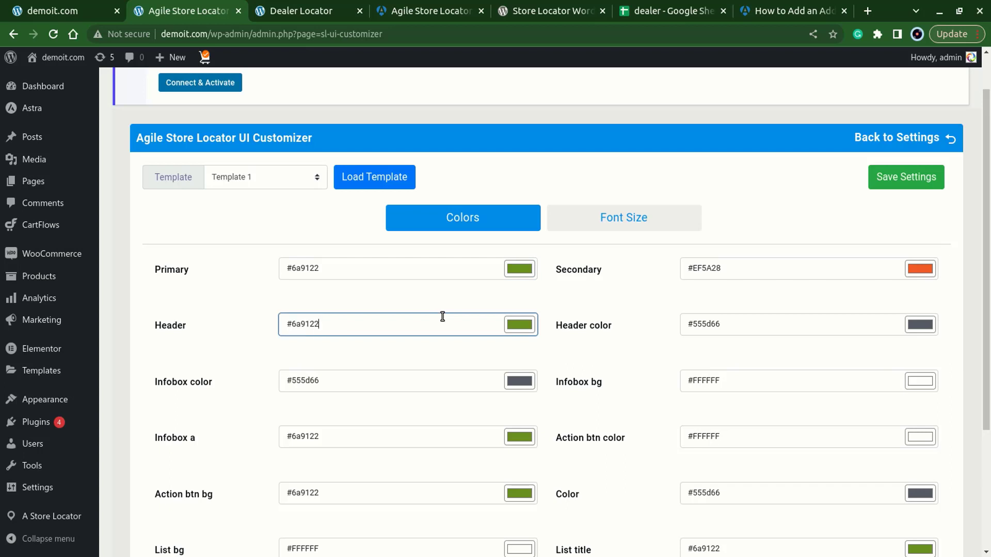
Step: Set Secondary to #000 and Header color to #FFF, then save the colour scheme
click(724, 268)
key(ctrl+a)
text(#000)
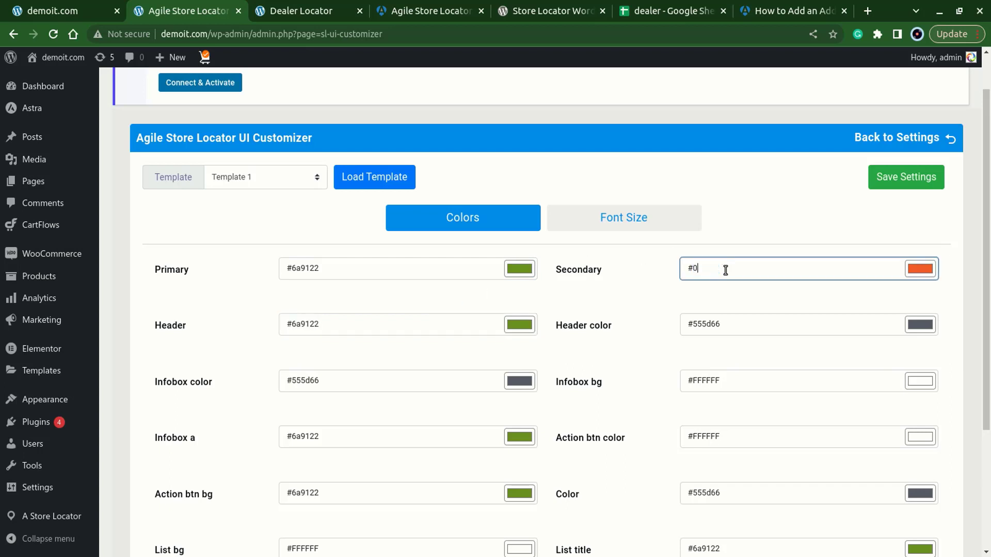
click(793, 325)
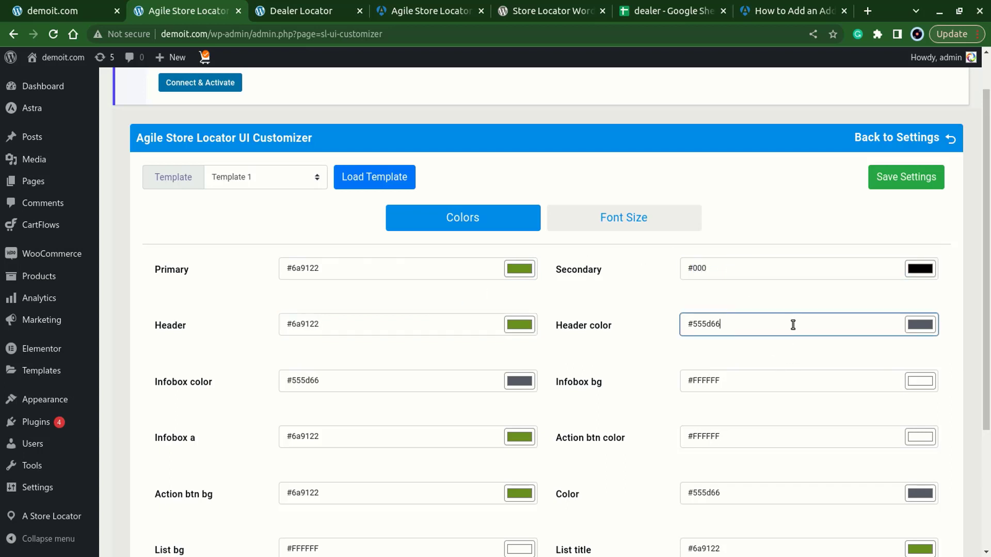
key(ctrl+a)
text(#FFF)
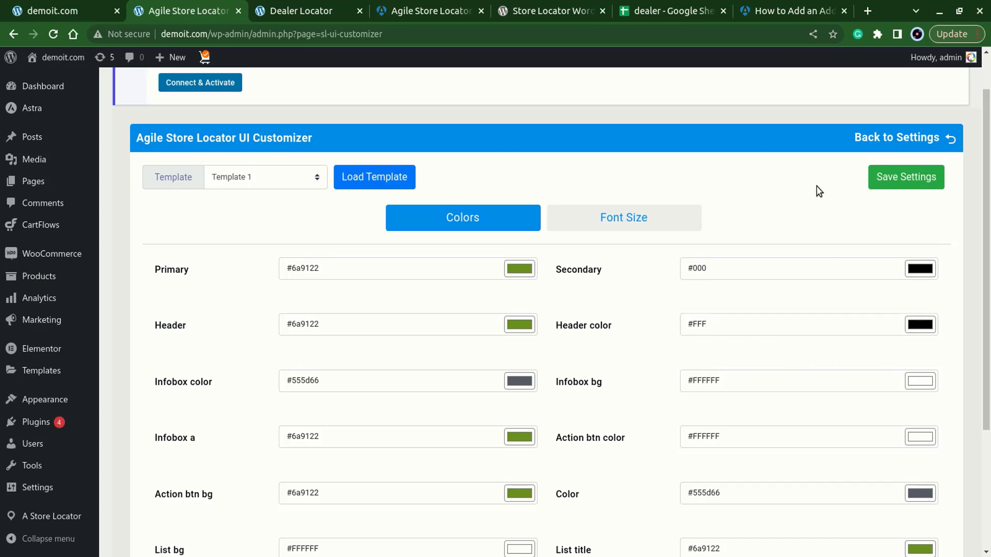
click(891, 181)
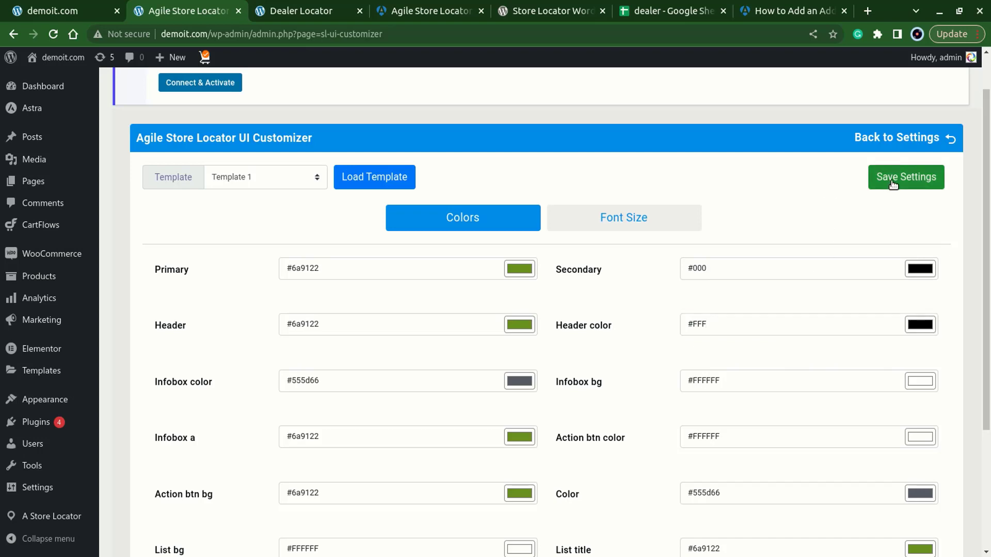
Step: Reload the Dealer Locator page to check the green colours
click(288, 5)
key(F5)
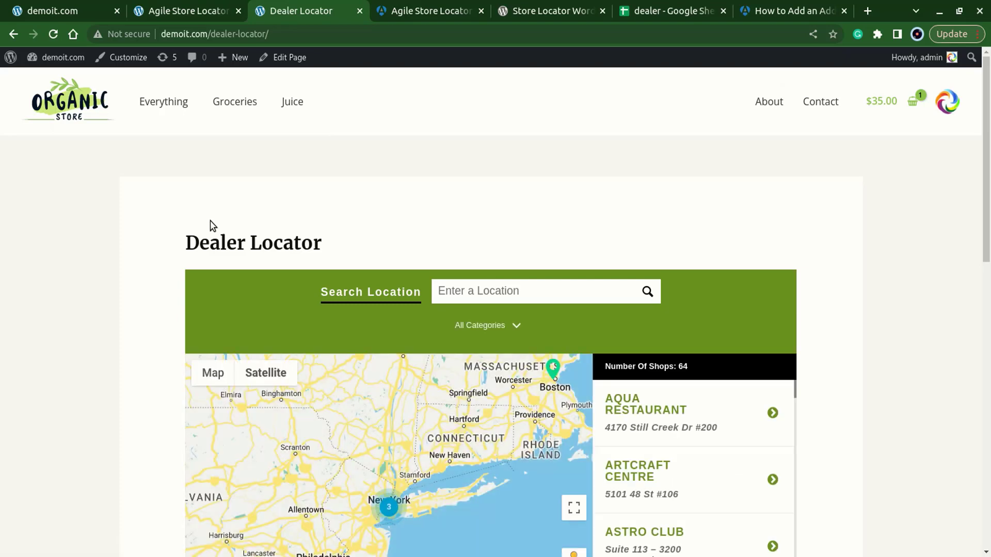
scroll(209, 221, down, 1)
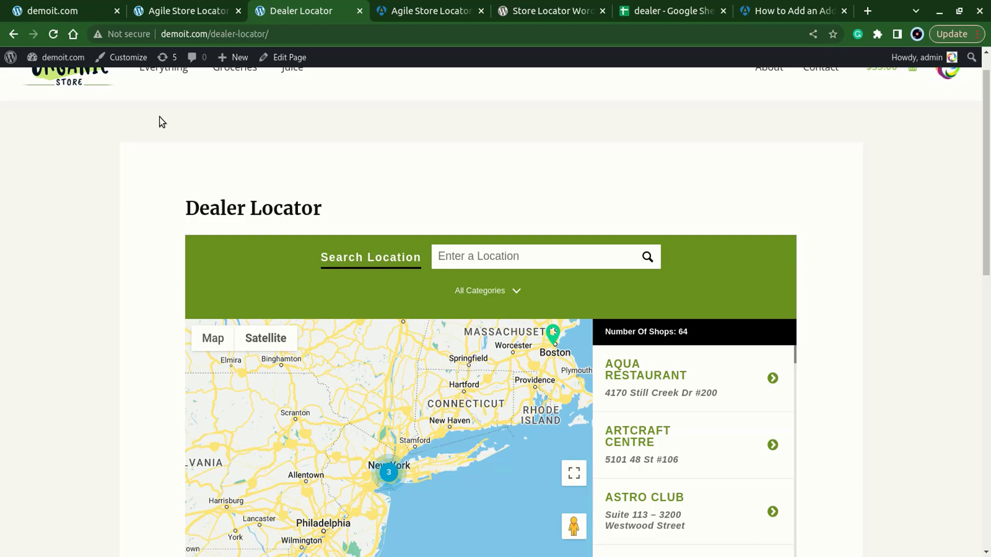
click(181, 10)
scroll(216, 155, up, 1)
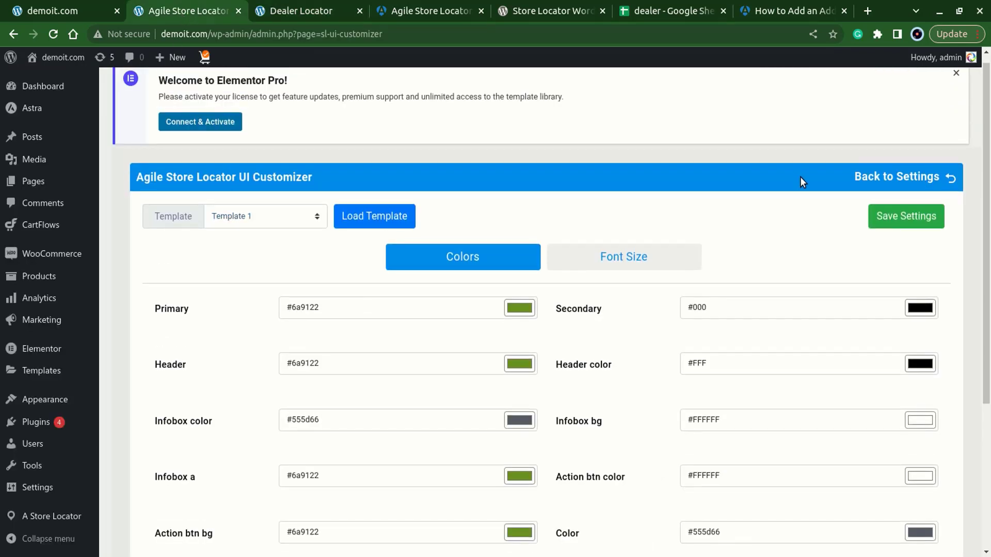
Step: Turn on custom Labels in the locator settings and save
click(916, 177)
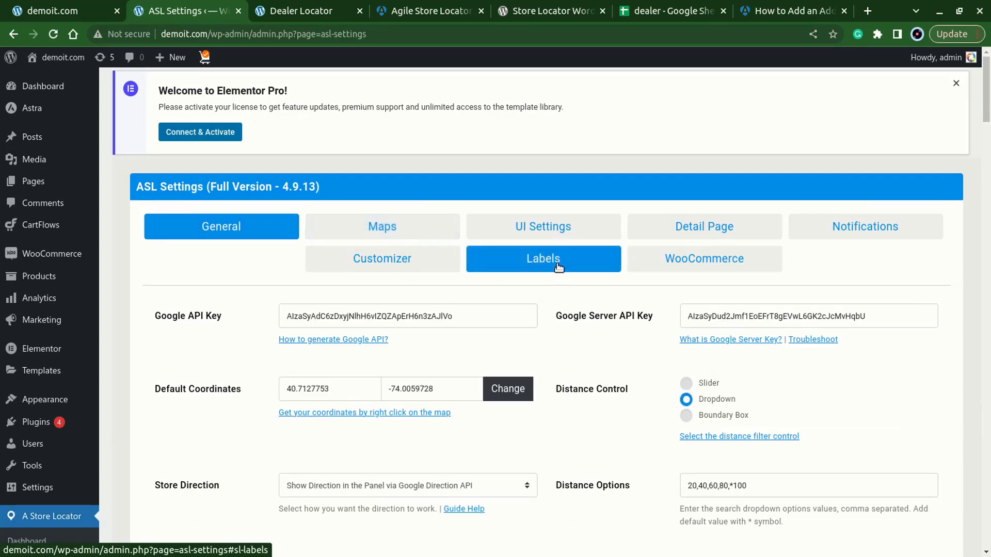
click(596, 264)
scroll(594, 263, down, 4)
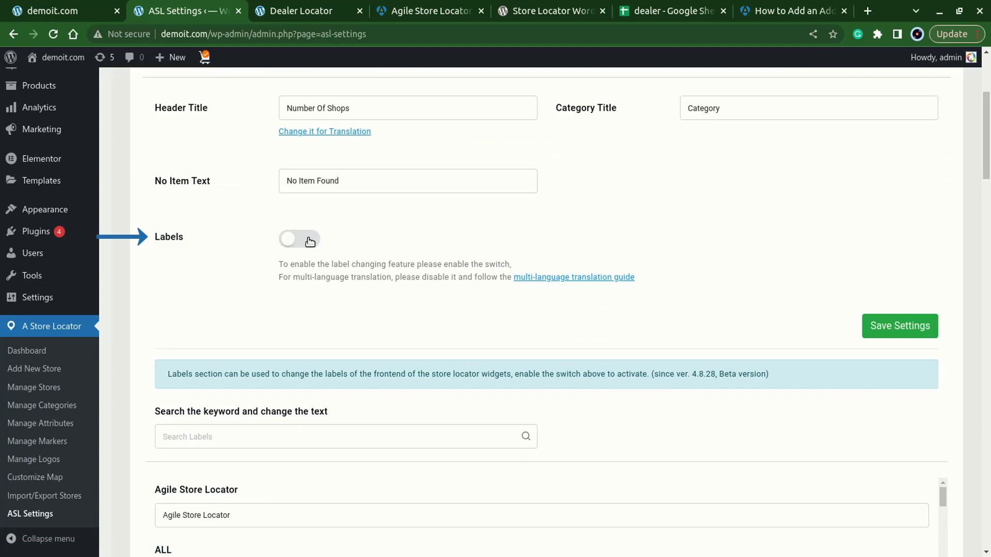
click(309, 239)
click(891, 324)
scroll(725, 371, down, 5)
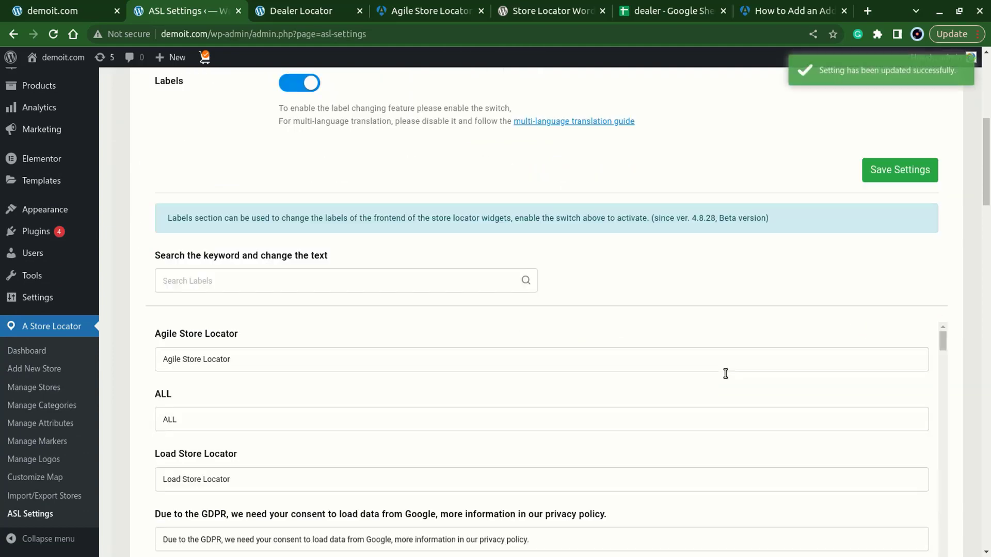
click(306, 9)
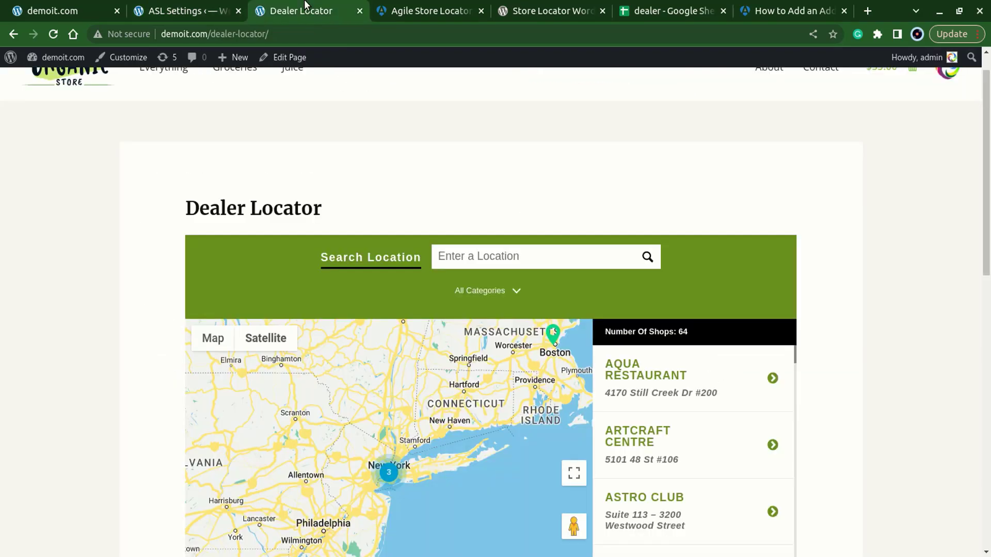
click(206, 10)
Step: Rename the Search Location label to Search Dealer and save it
click(309, 211)
text(Se)
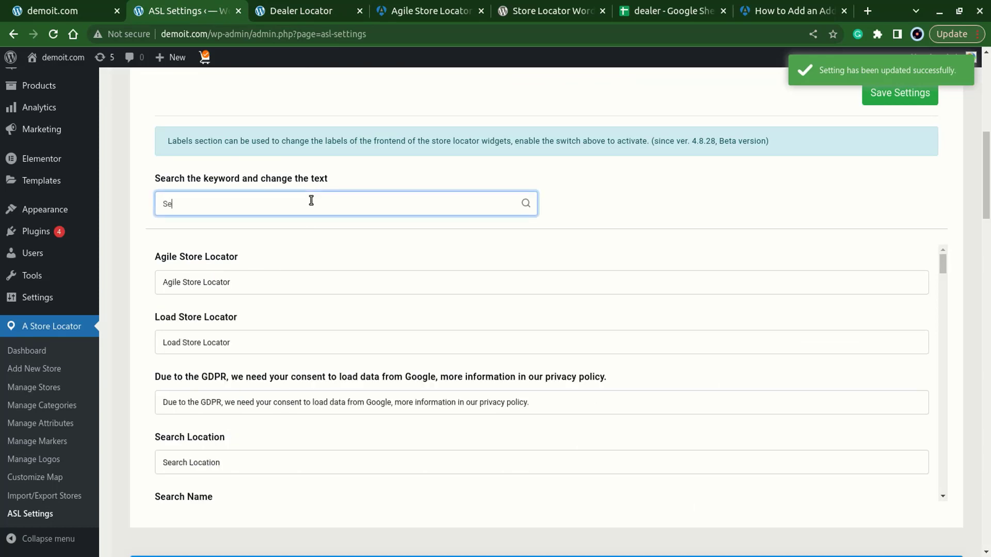
text(arch Lo)
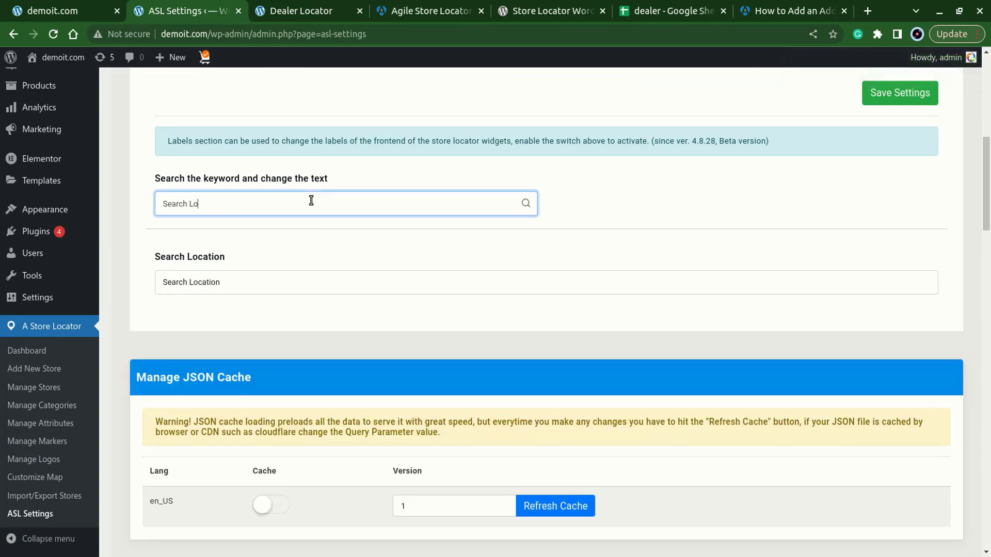
click(244, 292)
double_click(244, 291)
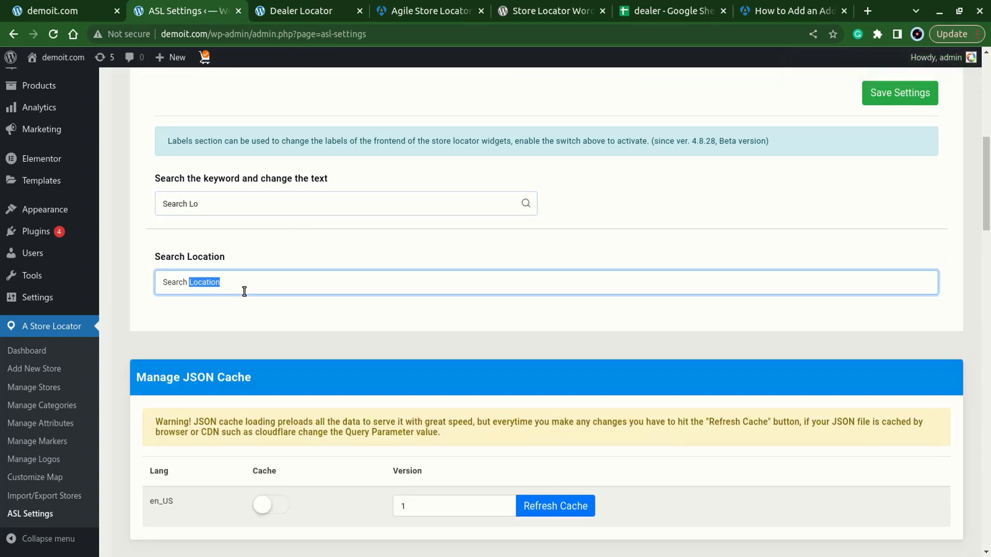
text(Dealer)
click(297, 325)
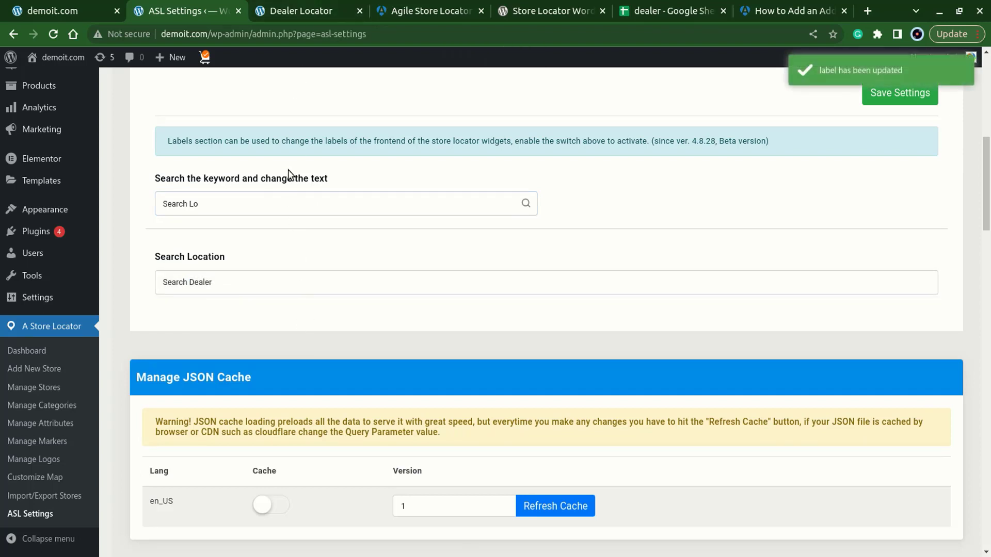
click(303, 9)
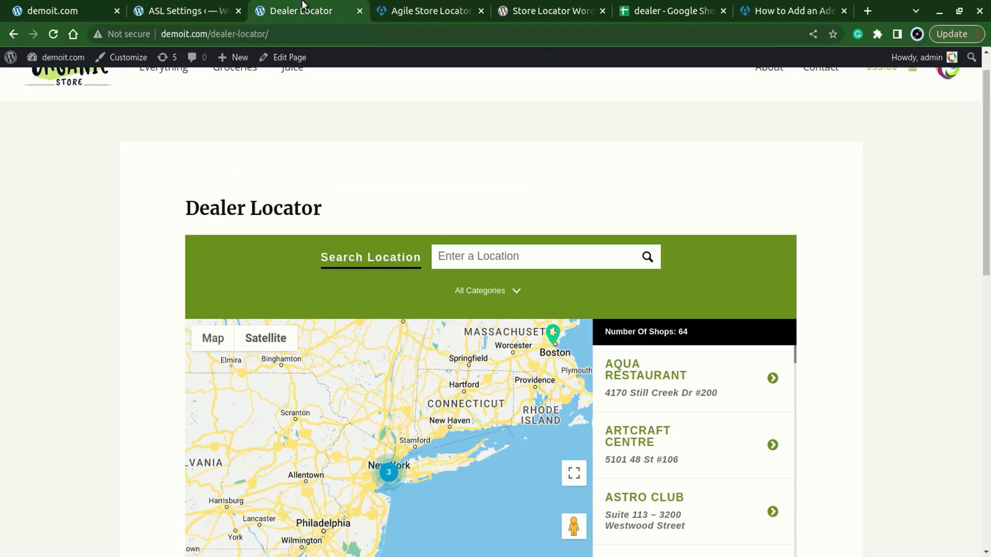
key(ctrl+Page_Up)
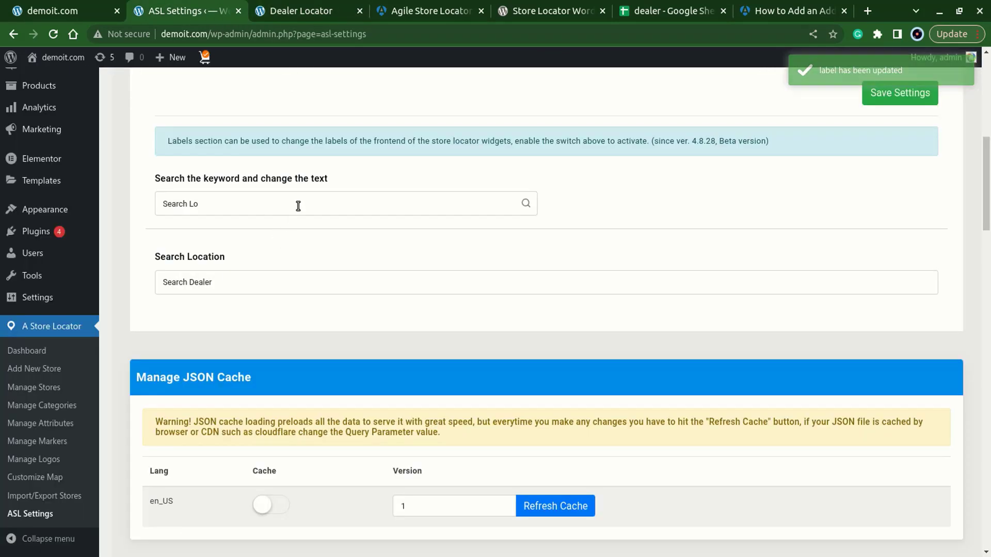
Step: Start rewording the Enter a Location label by deleting the word Location
triple_click(299, 205)
text(Enter a)
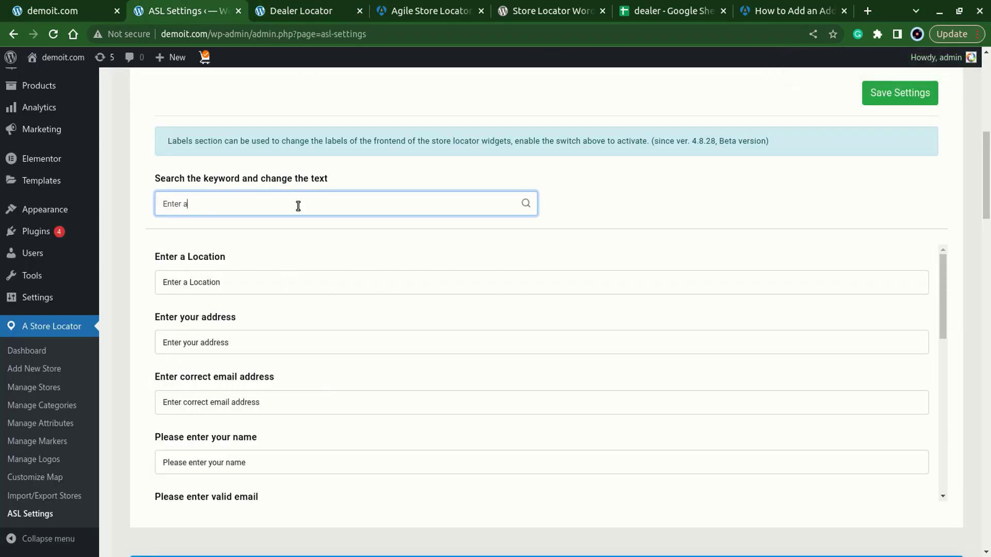
click(262, 289)
key(ctrl+shift+Left)
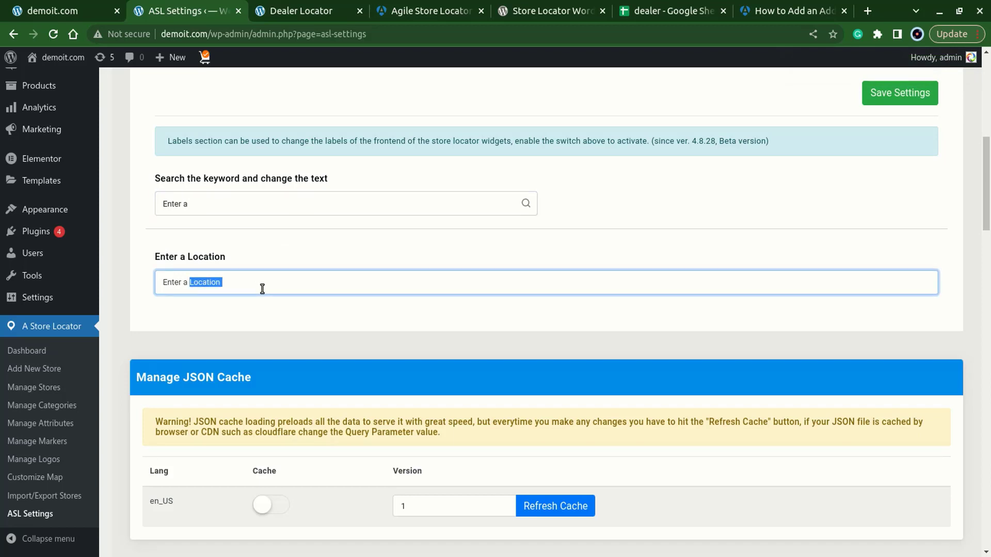
key(BackSpace)
Step: Confirm the locator's new labels, then reload the home page down to Search Locations
click(324, 9)
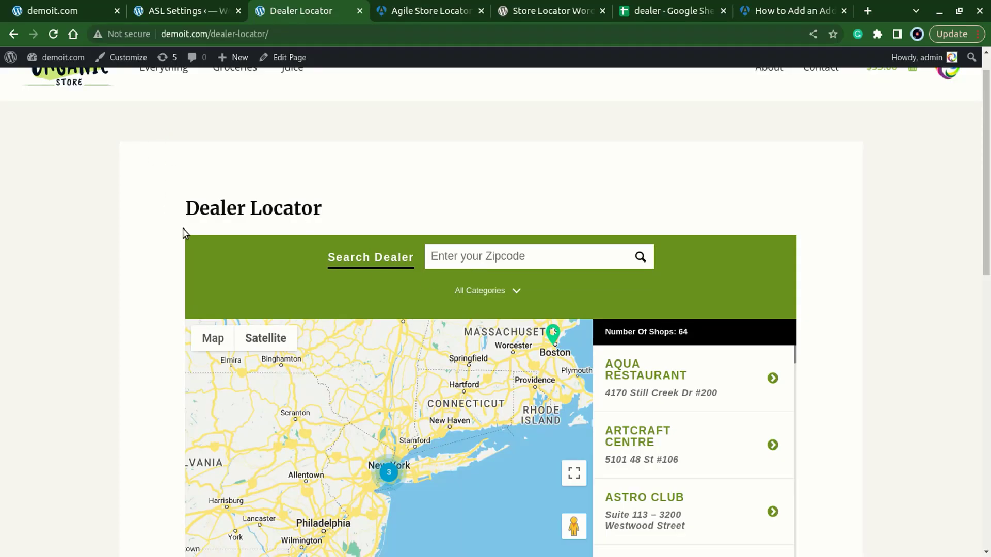
scroll(157, 169, up, 1)
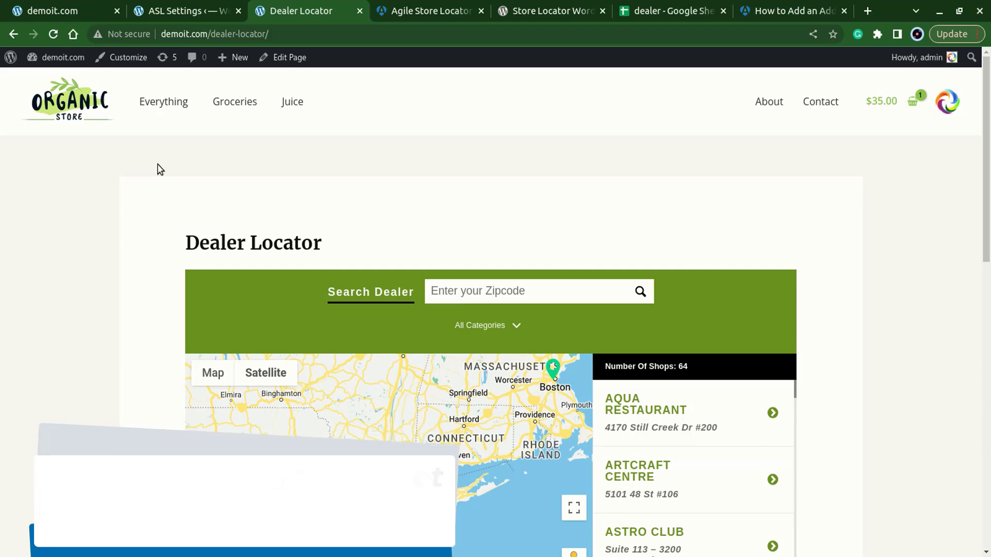
click(84, 4)
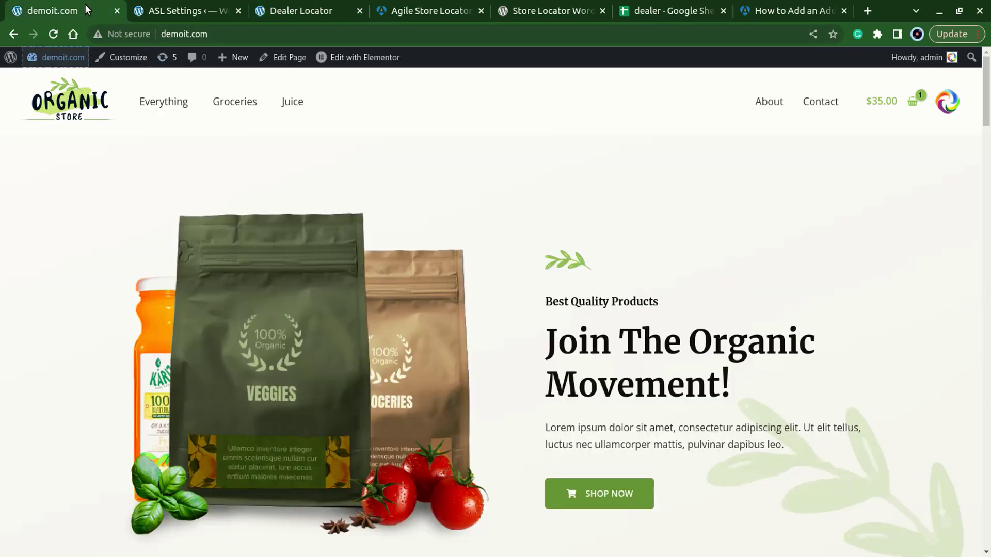
key(F5)
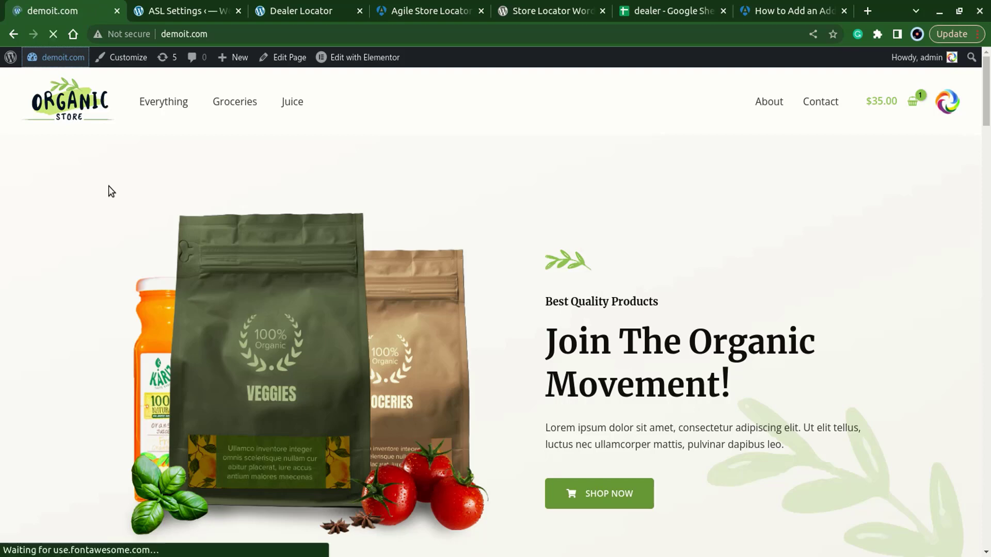
scroll(111, 191, down, 10)
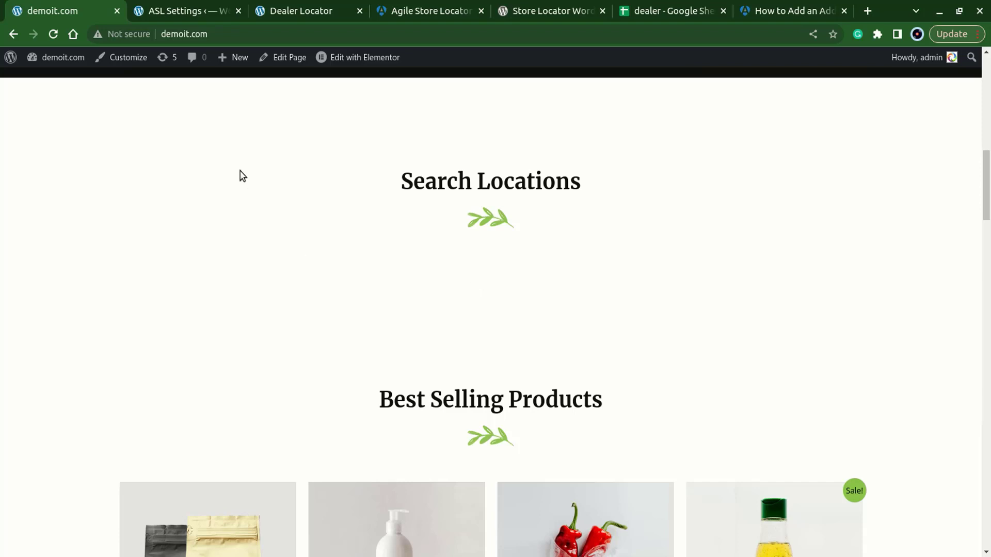
Step: Open the home page in Elementor and paste the ASL_SEARCH shortcode into the Search Locations widget
click(288, 61)
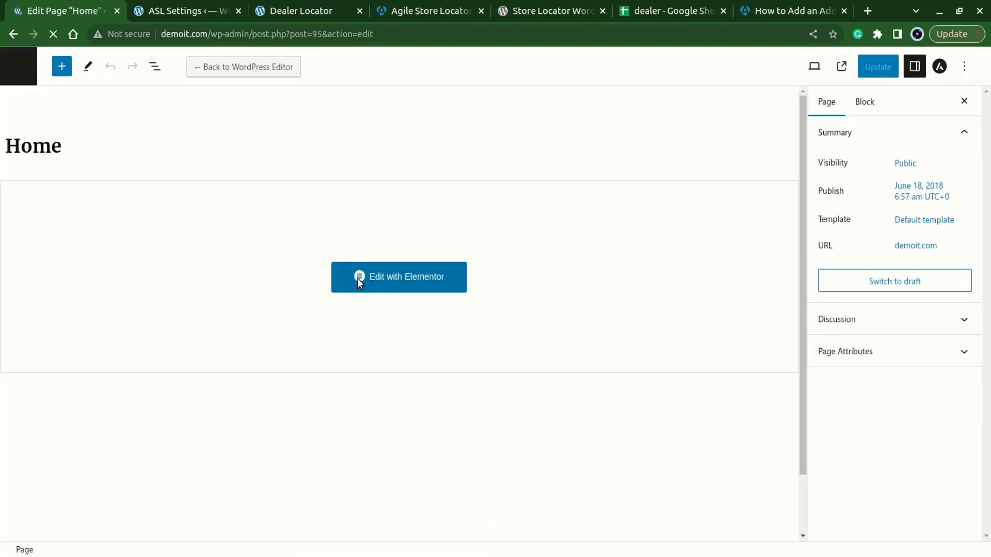
click(379, 279)
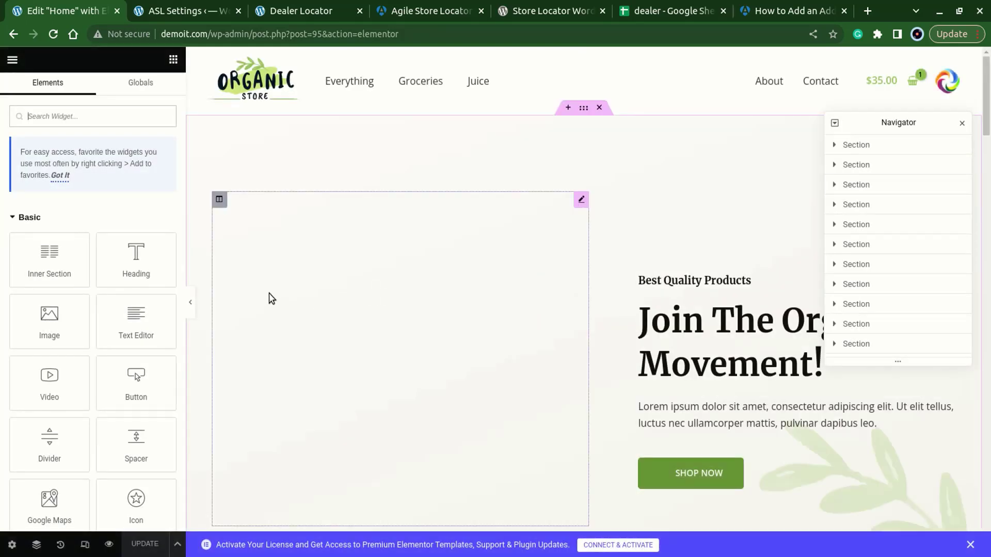
scroll(327, 303, down, 8)
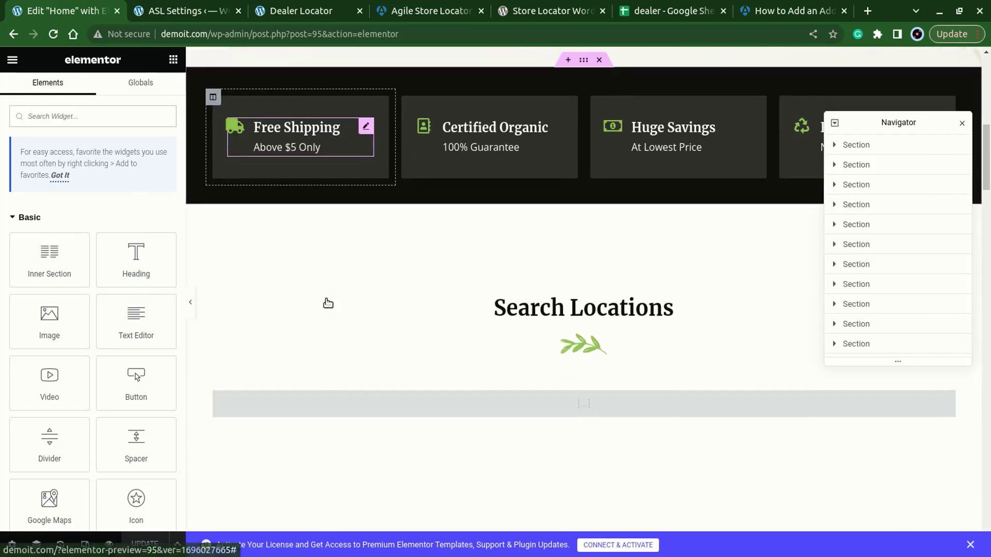
scroll(328, 304, down, 5)
scroll(327, 303, up, 1)
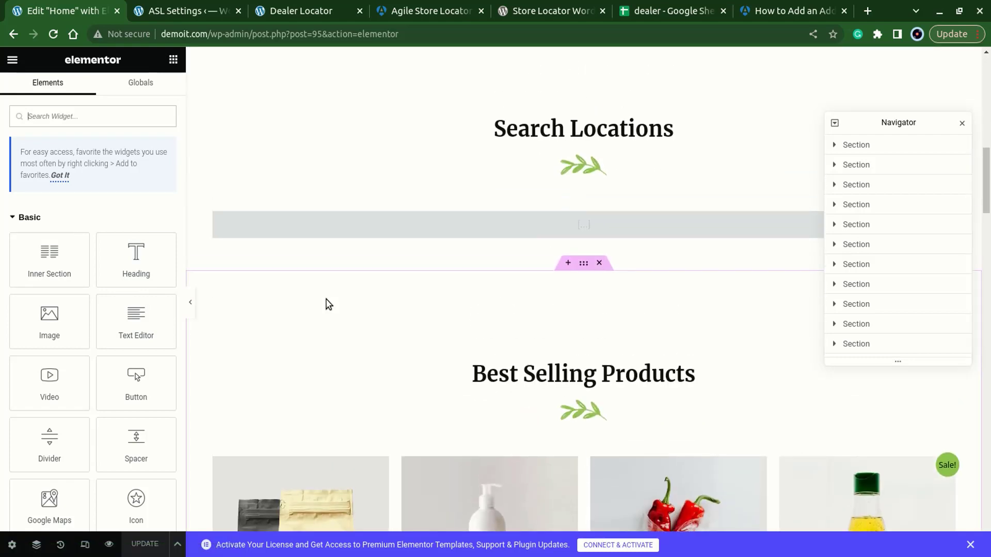
click(558, 230)
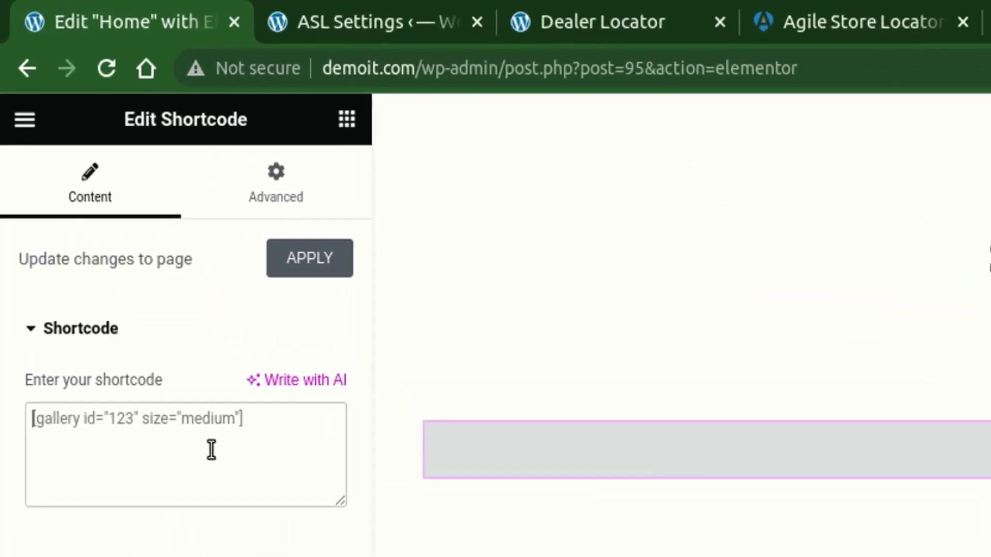
click(106, 225)
text([ASL_SEARCH redirect="http://demoit.com/dealer-locator" btn-color="#6a9739"])
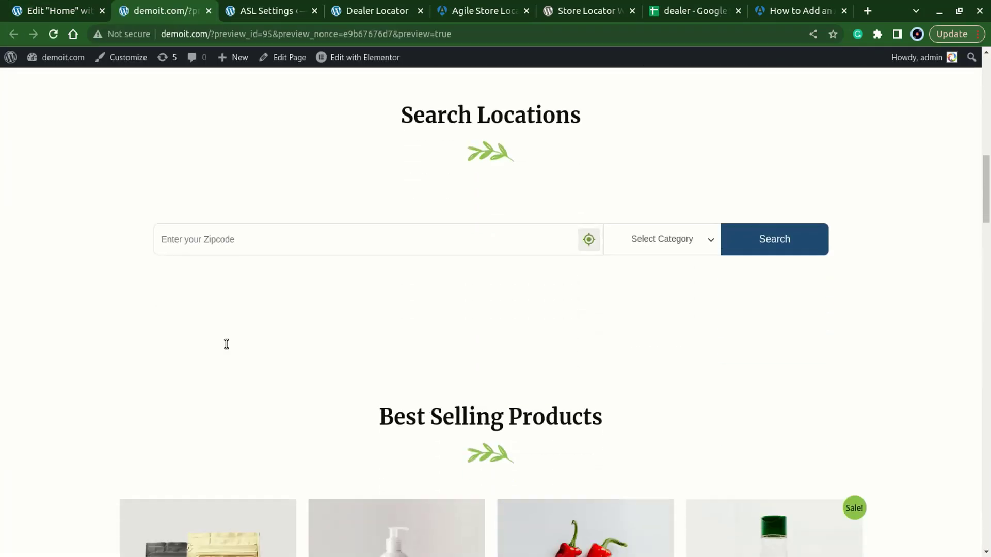
Step: Search the homepage widget for zipcode 10003 (New York, NY) and view the 3 shops found
scroll(218, 386, up, 1)
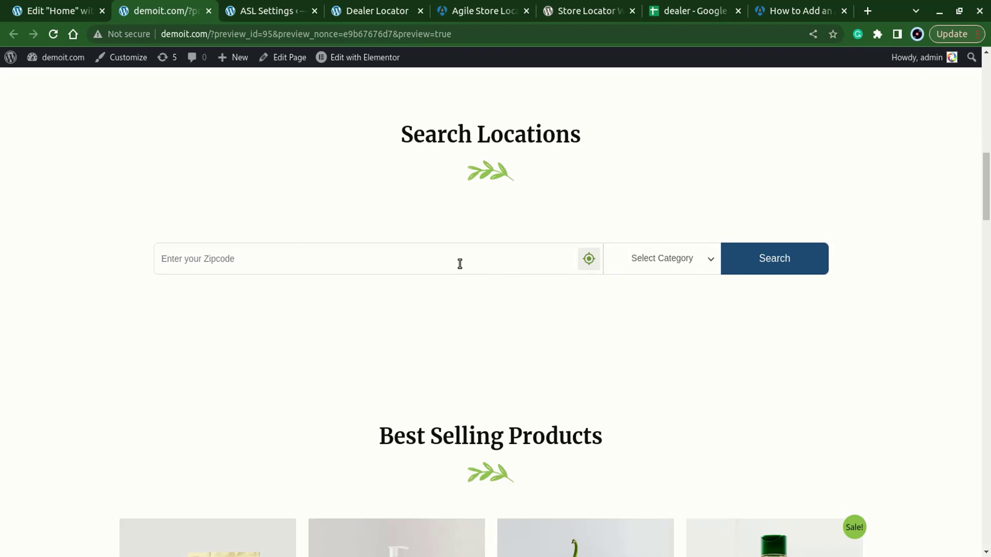
text(10003)
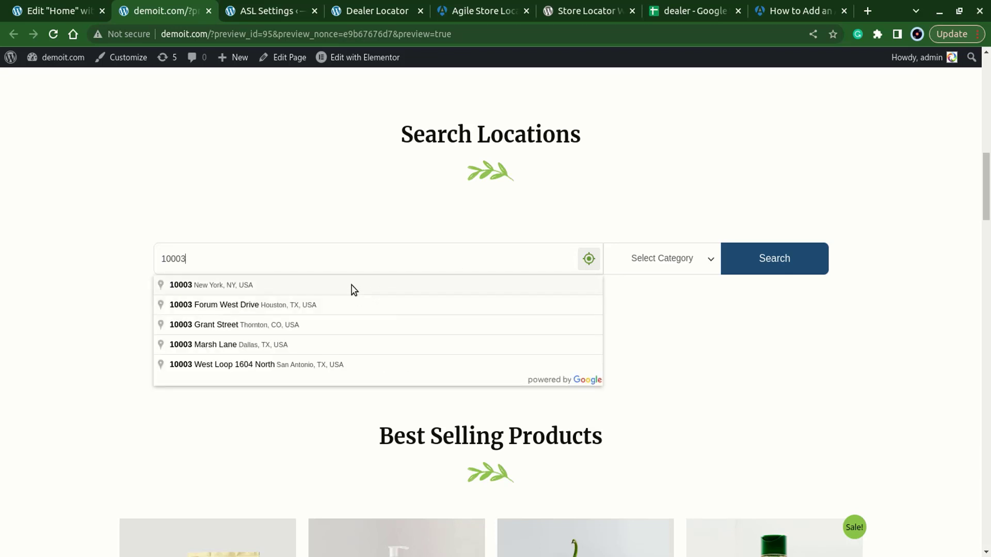
click(354, 287)
click(757, 249)
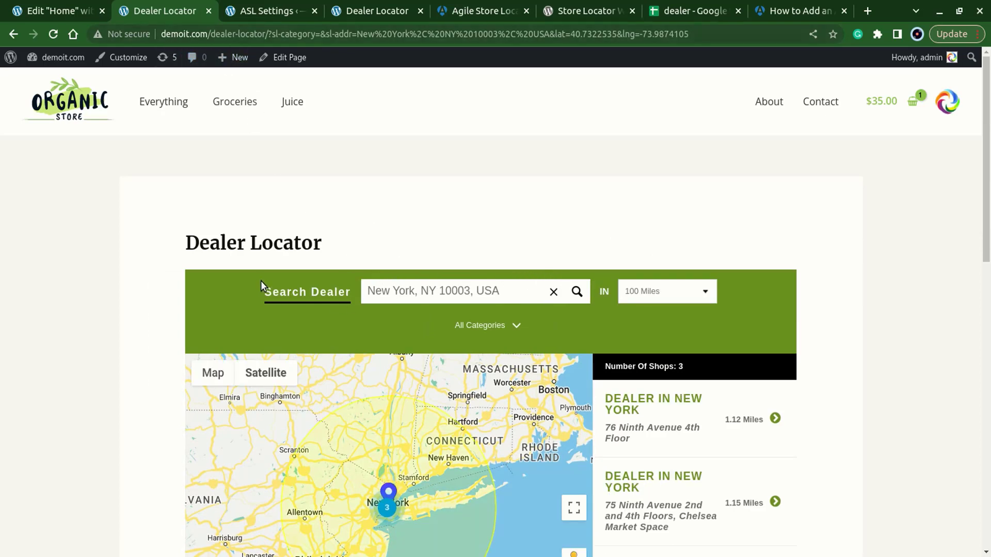
scroll(355, 299, down, 2)
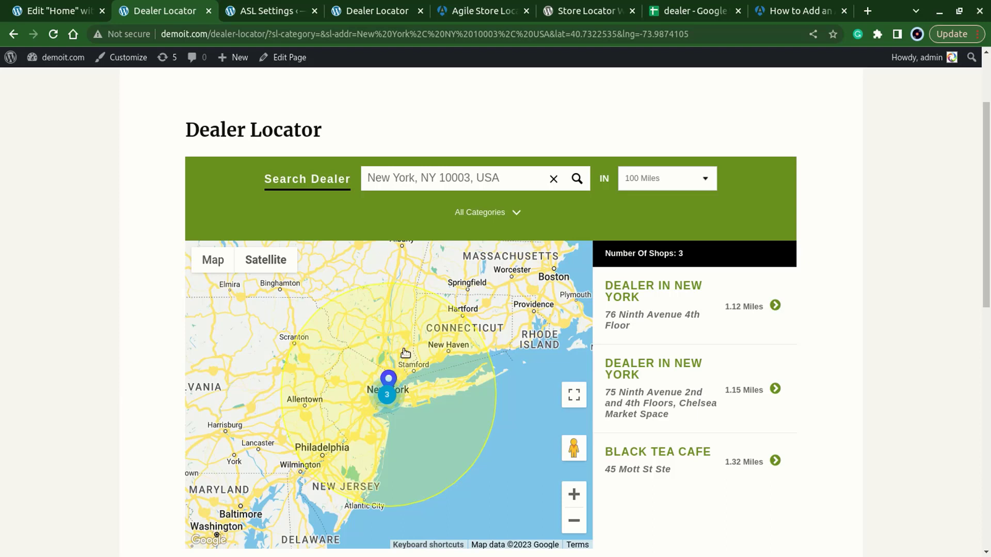
scroll(388, 230, up, 1)
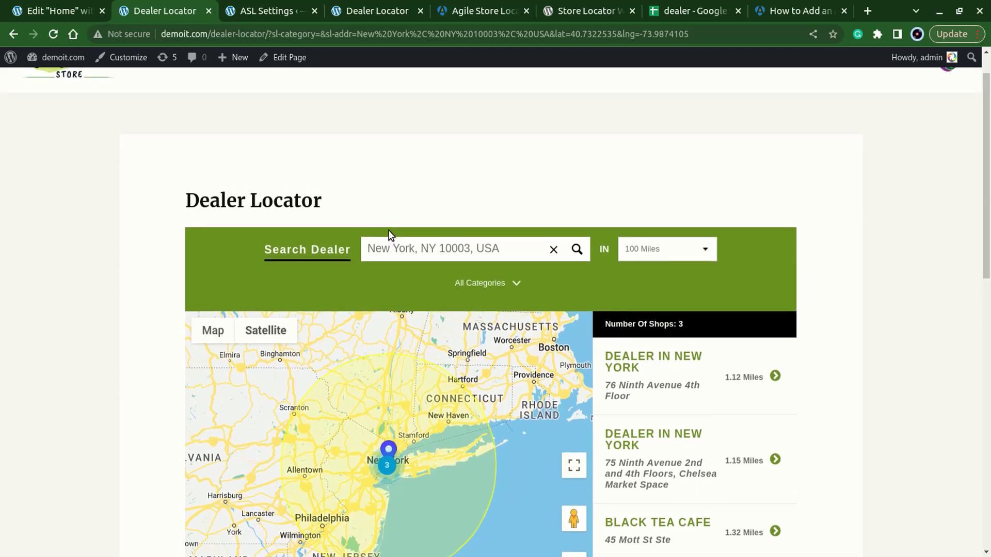
scroll(388, 230, up, 1)
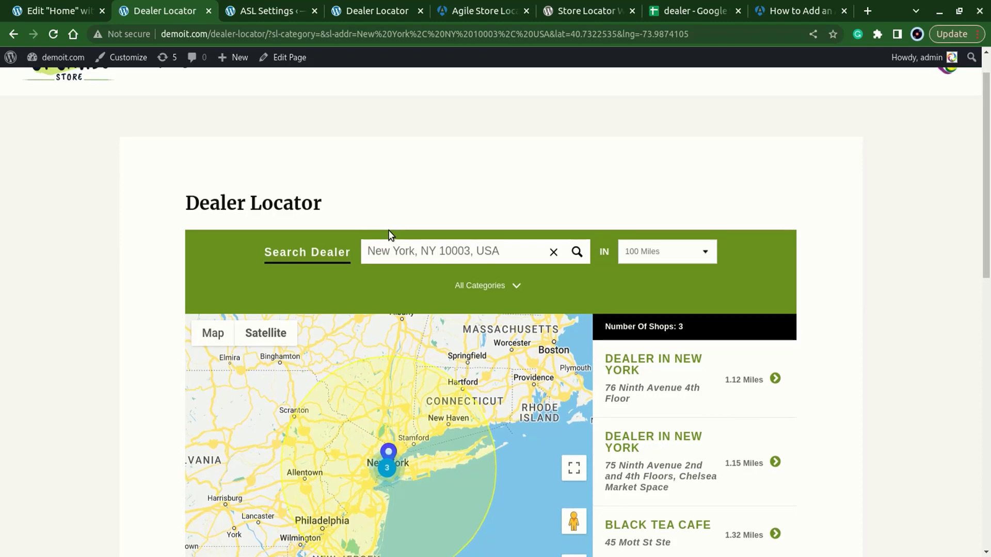
Step: Expand the first New York dealer, then review the UI and detail page settings in ASL Settings
click(678, 391)
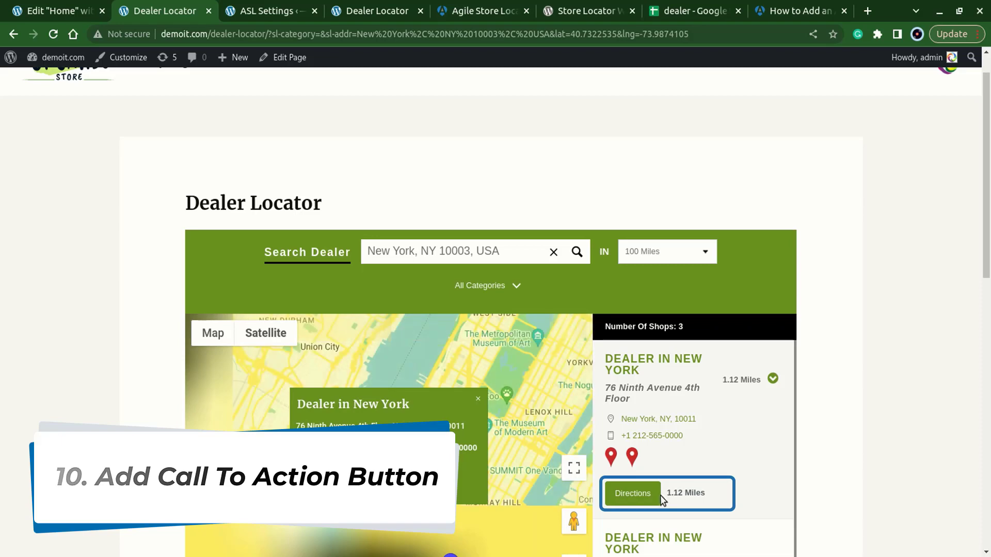
click(257, 6)
scroll(247, 99, up, 8)
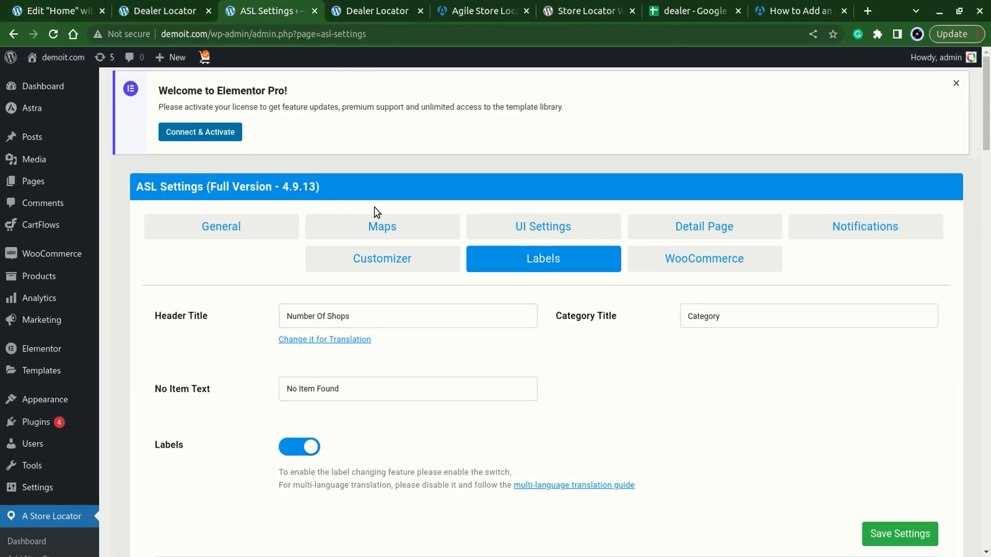
click(536, 224)
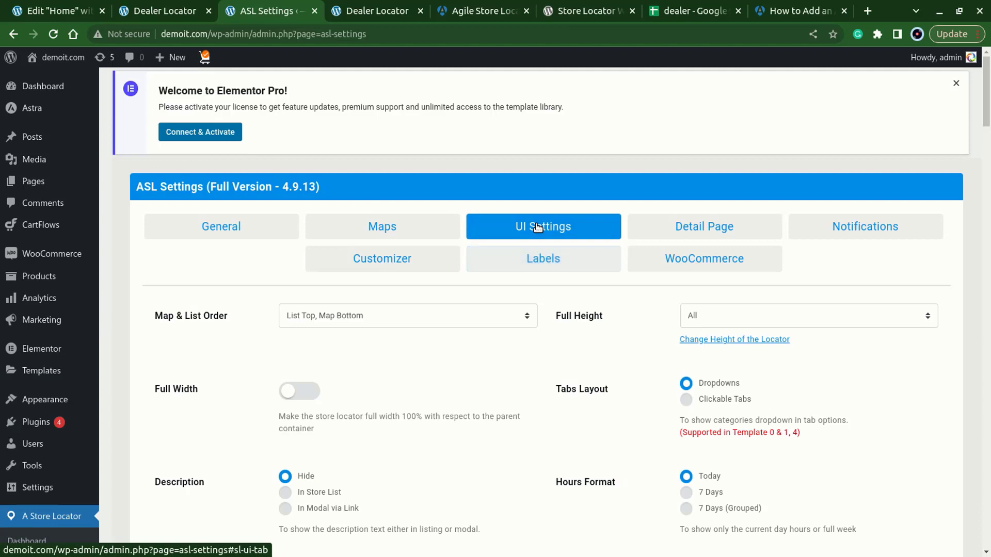
click(661, 229)
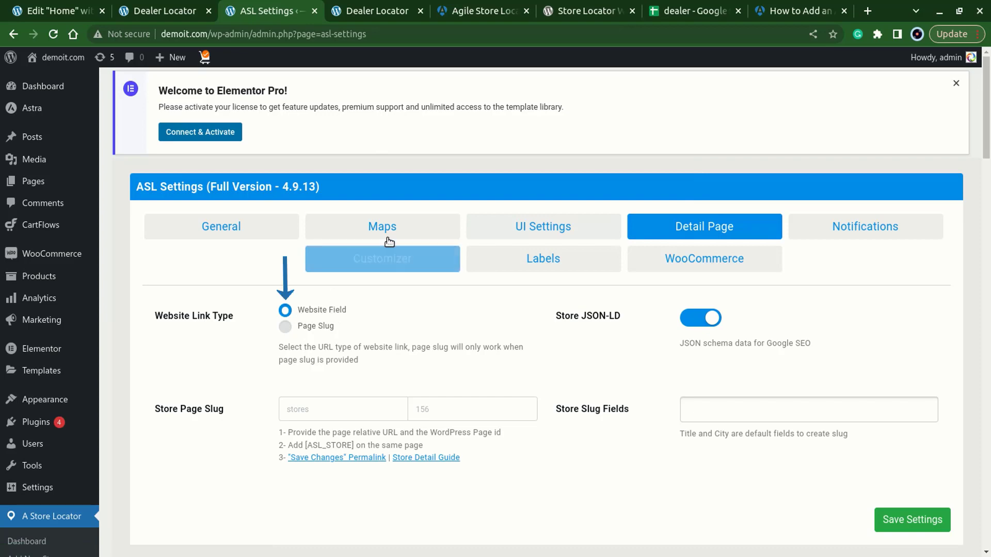
click(504, 222)
Step: Turn on the Website Link toggle in UI Settings and save the settings
scroll(508, 222, down, 6)
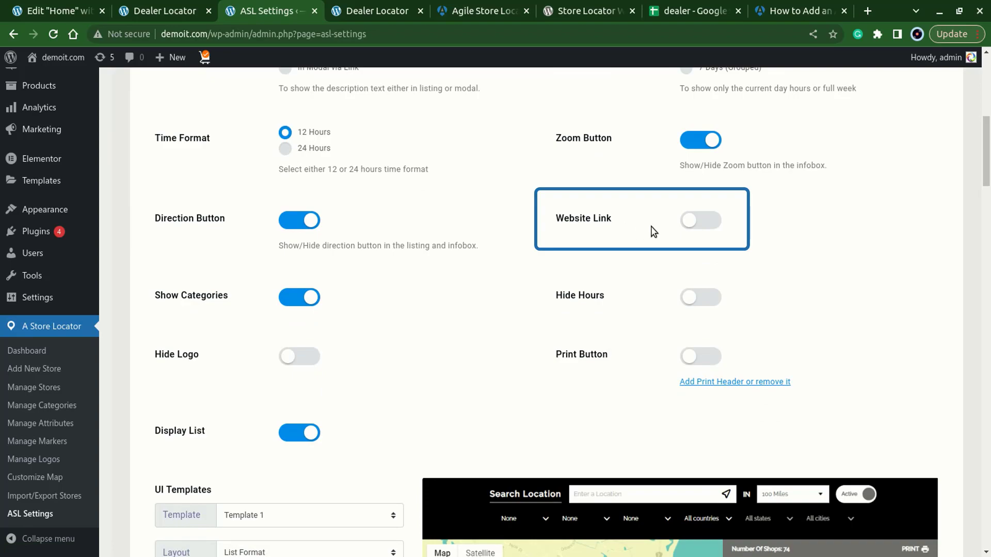
click(701, 226)
scroll(678, 358, down, 8)
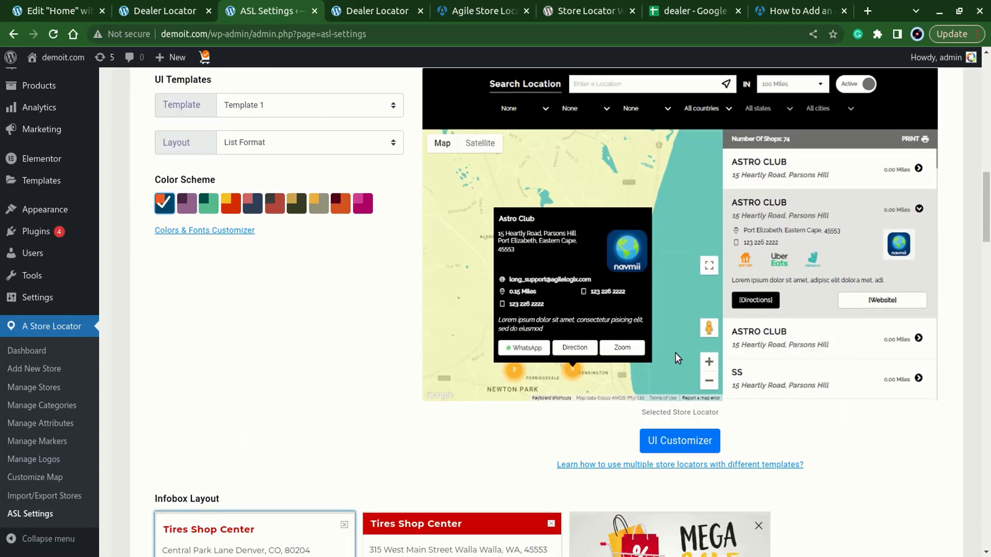
scroll(676, 356, down, 12)
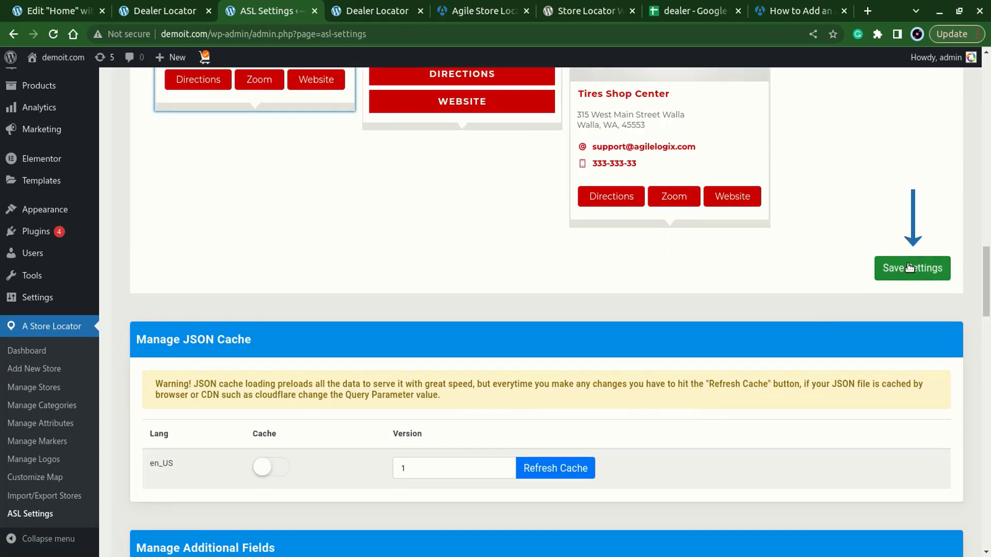
click(909, 268)
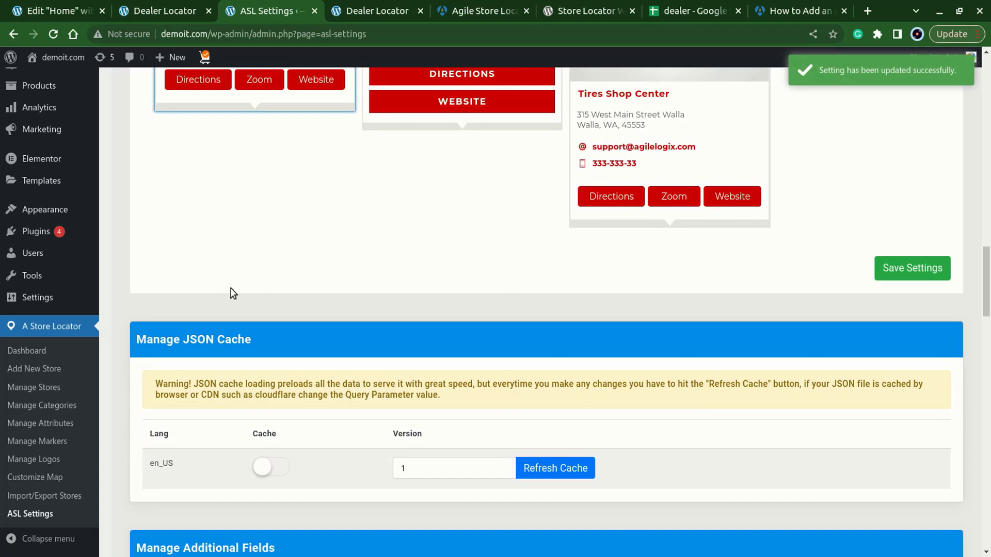
Step: Open Avanti Food and Beverage in Manage Stores and inspect its Website address
click(32, 388)
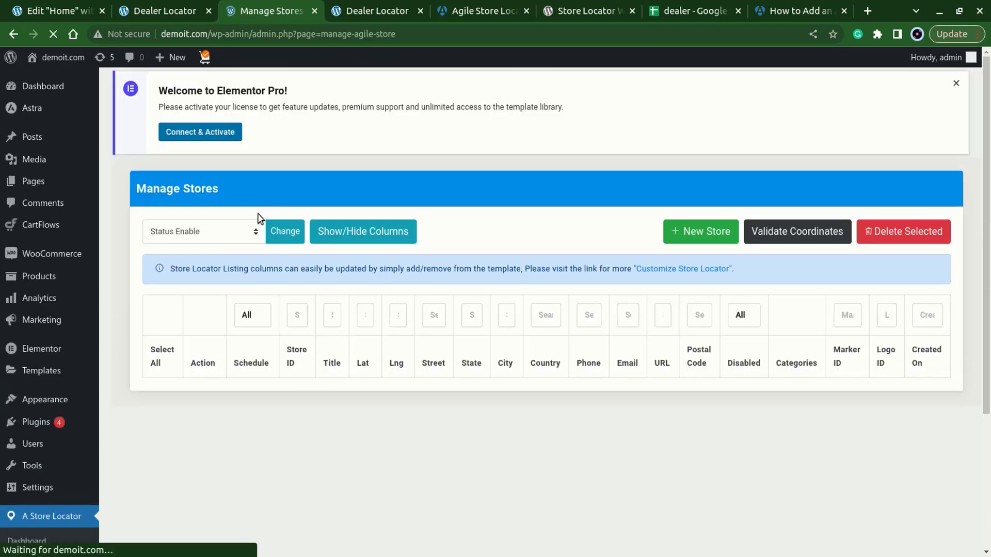
scroll(310, 309, down, 2)
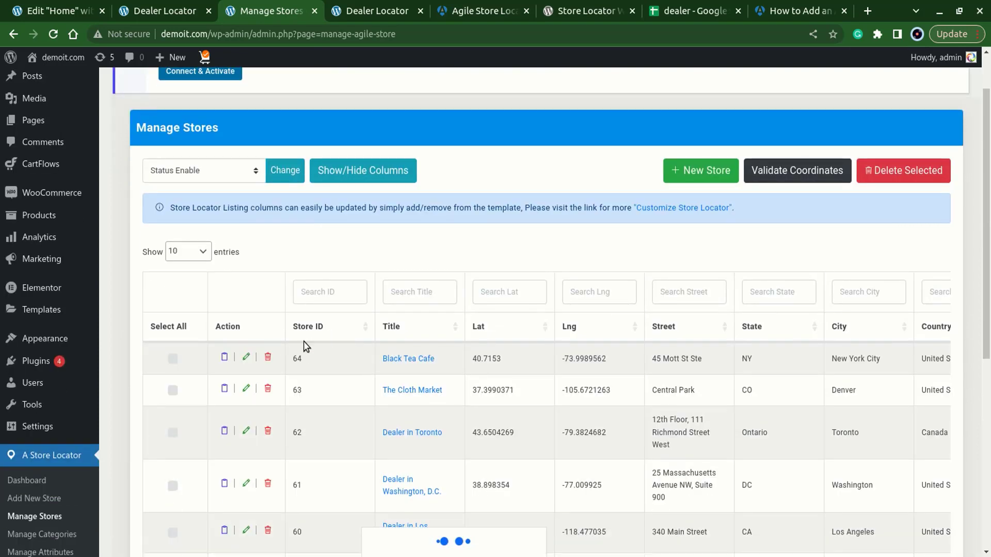
click(400, 357)
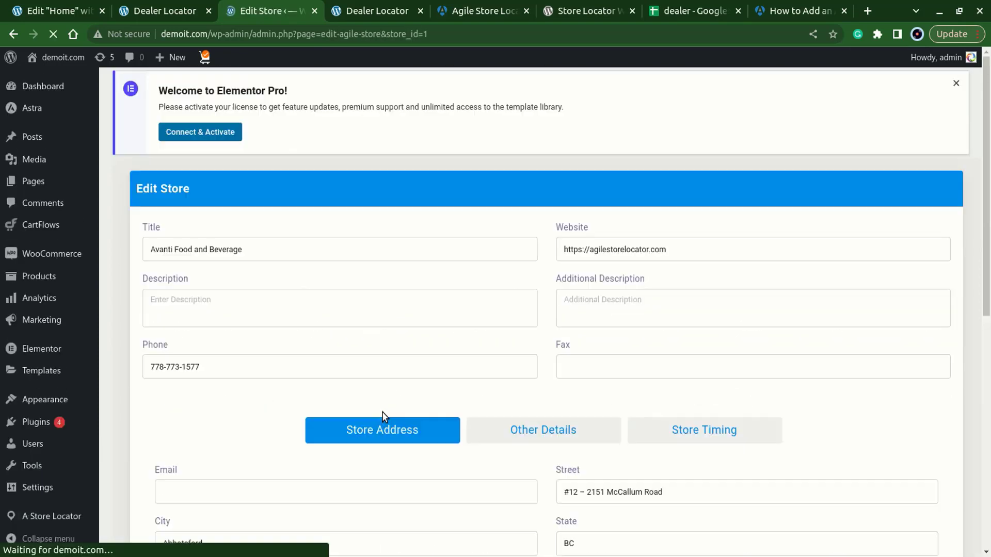
scroll(381, 413, down, 5)
scroll(382, 403, up, 3)
click(618, 126)
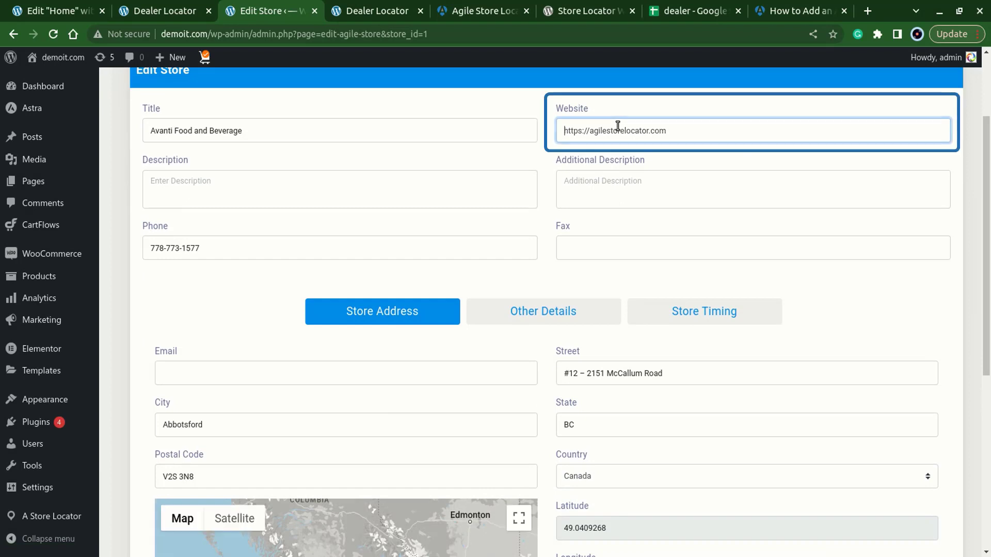
key(Home)
key(ctrl+shift+Right)
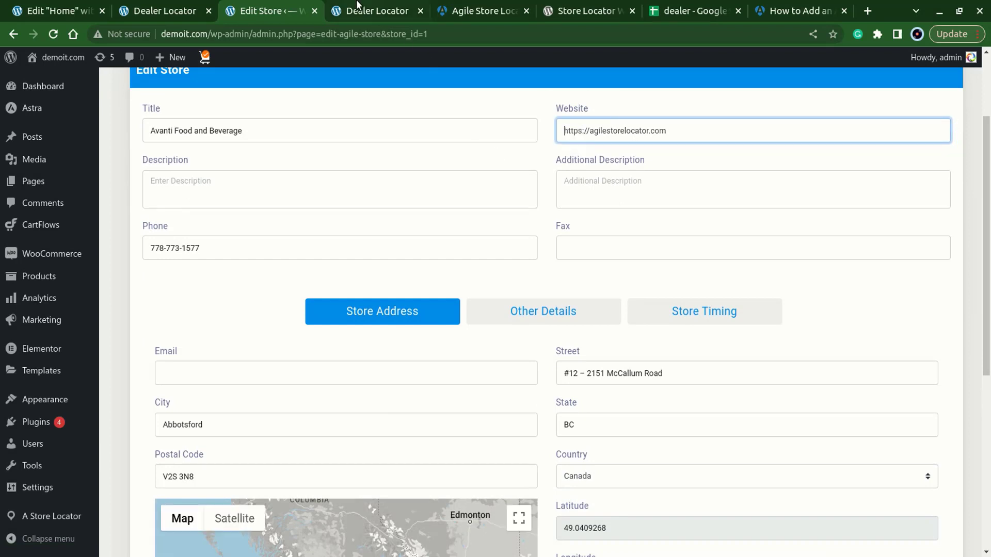
Step: Reload the Dealer Locator page and expand Aqua Restaurant to show its Website button
click(356, 11)
key(F5)
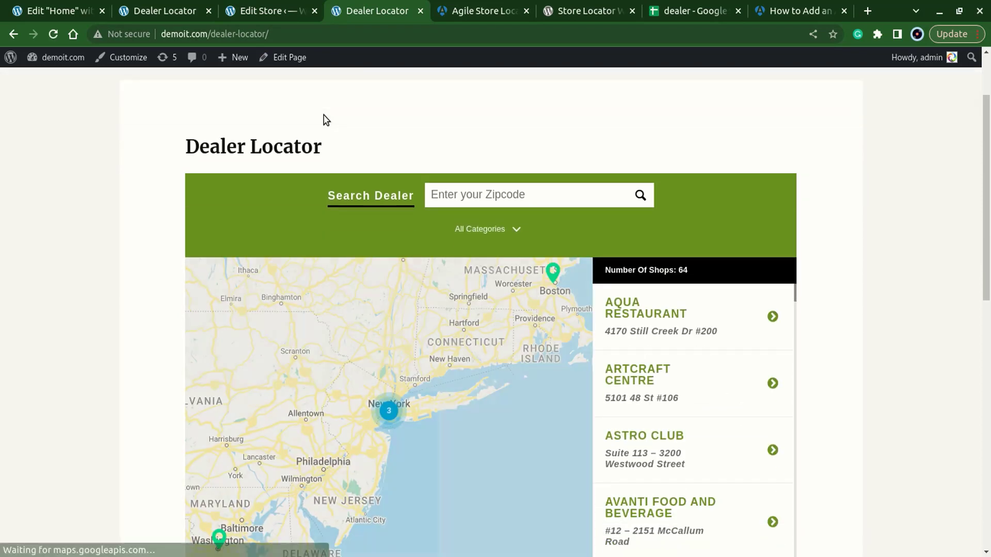
click(741, 297)
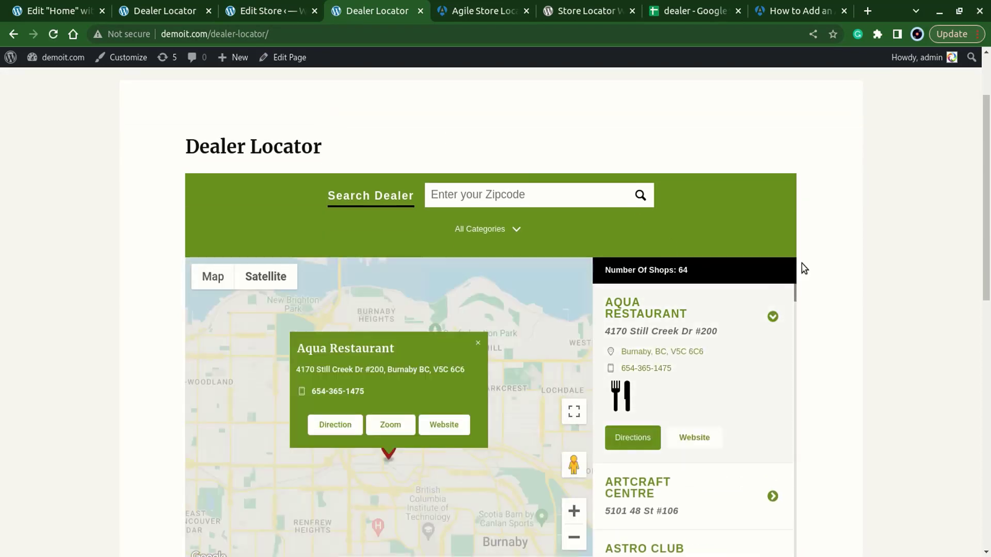
scroll(800, 268, down, 1)
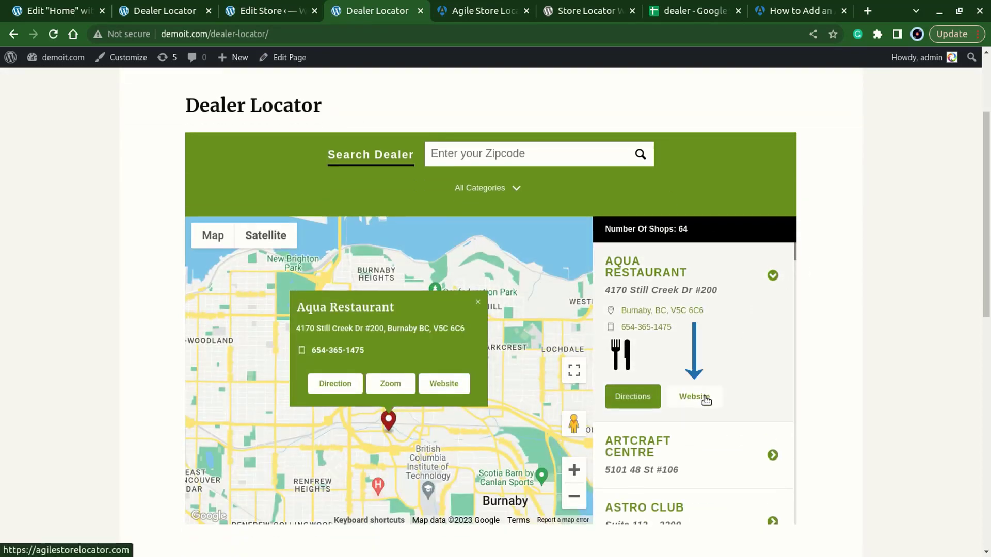